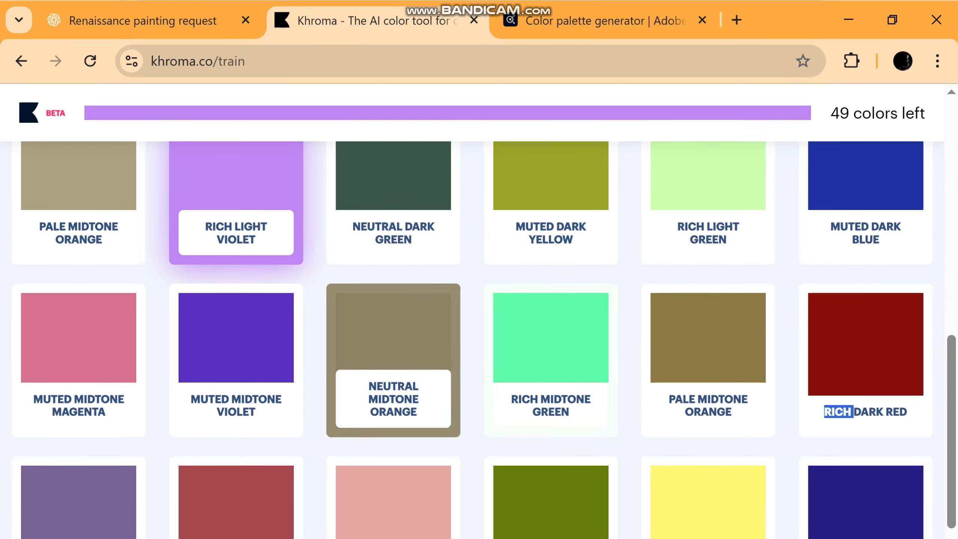
- Add Neutral Midtone Orange, Neutral Midtone Violet, Muted Light Red, Rich Light Yellow, Muted Midtone Cyan, Muted Midtone Magenta and Pale Midtone Blue to the training colors
left_click(393, 343)
left_click(79, 494)
scroll(78, 486, "down", 2)
left_click(394, 264)
left_click(708, 272)
left_click(865, 426)
left_click(550, 426)
left_click(236, 426)
- Add Rich Dark Green, Muted Midtone Violet, Muted Midtone Red, a dark navy blue and a bright orange to the training colors
scroll(235, 426, "down", 5)
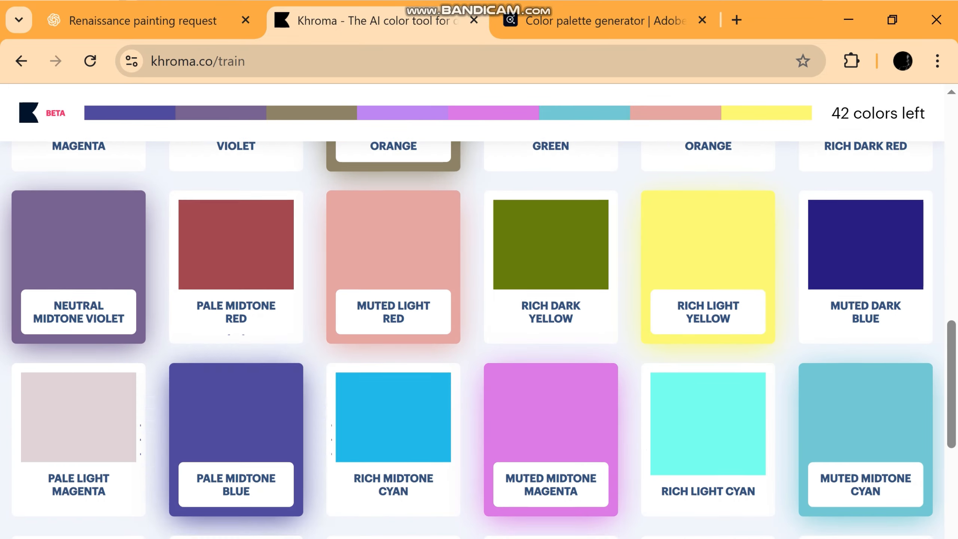
left_click(550, 242)
left_click(866, 241)
left_click(236, 411)
left_click(79, 412)
left_click(865, 351)
double_click(550, 498)
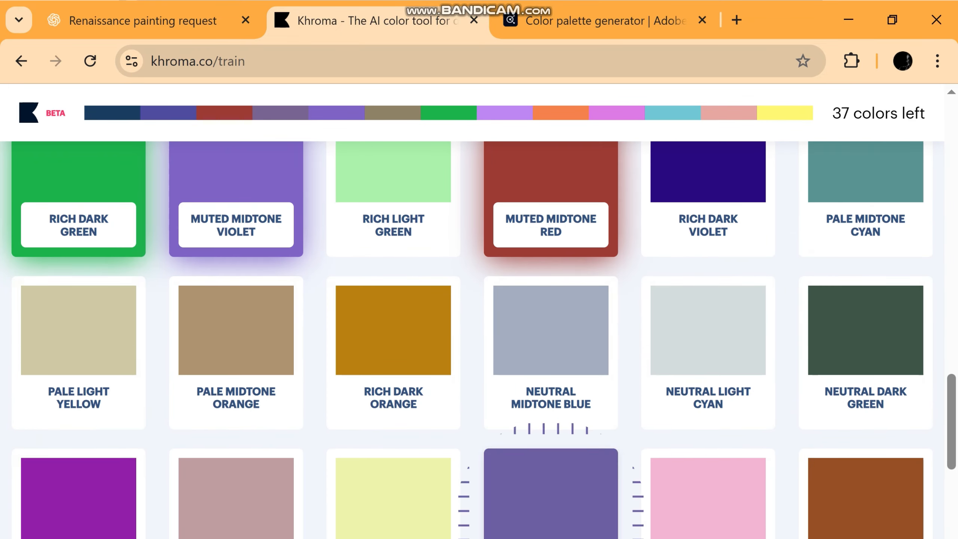
- Add Pale Dark Orange, Pale Dark Blue, a rust brown, a rich purple, a periwinkle blue and a turquoise to the training colors
left_click(865, 498)
scroll(865, 487, "down", 6)
left_click(865, 261)
left_click(79, 526)
scroll(78, 521, "down", 7)
left_click(708, 260)
left_click(865, 426)
scroll(865, 426, "down", 4)
left_click(551, 370)
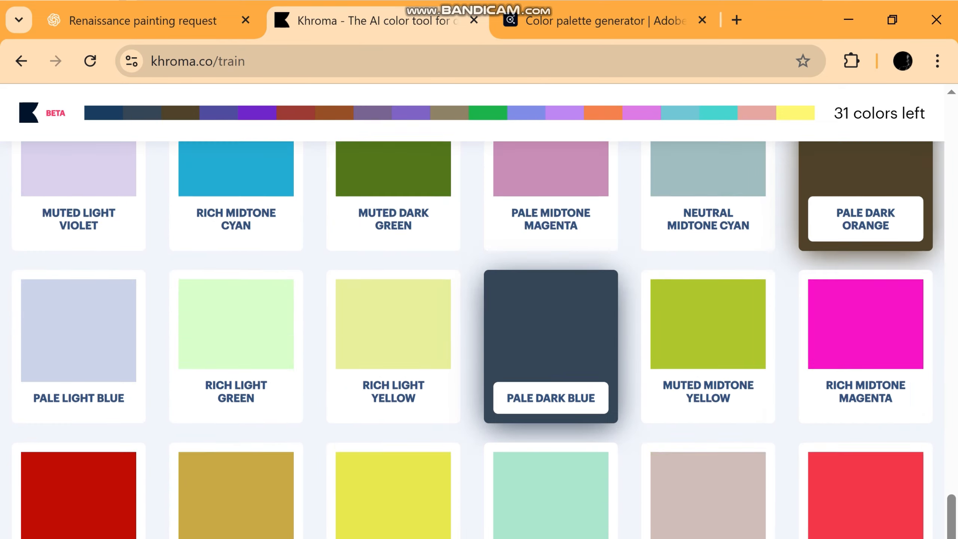
- Add a strong red, Rich Midtone Violet, Pale Midtone Cyan and Neutral Midtone Yellow to the training colors
scroll(550, 369, "down", 3)
left_click(78, 351)
left_click(235, 467)
left_click(393, 475)
scroll(866, 475, "down", 6)
left_click(551, 453)
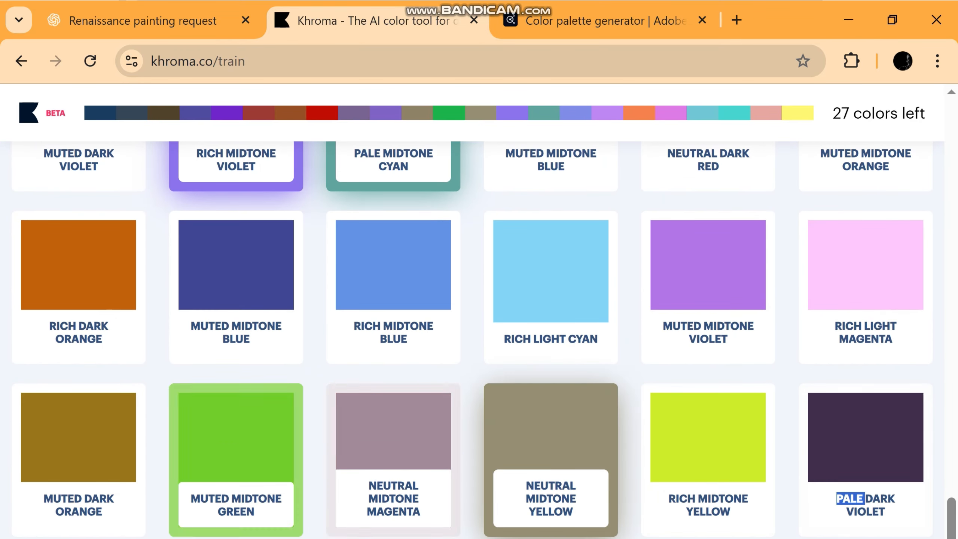
- Add Muted Midtone Blue, Pale Light Blue, Neutral Midtone Cyan, a dark olive, a dark reddish brown and a light violet to the training colors
left_click(236, 321)
scroll(236, 321, "down", 3)
left_click(393, 434)
left_click(551, 434)
left_click(865, 407)
scroll(865, 408, "down", 4)
left_click(708, 494)
scroll(79, 495, "down", 5)
left_click(235, 374)
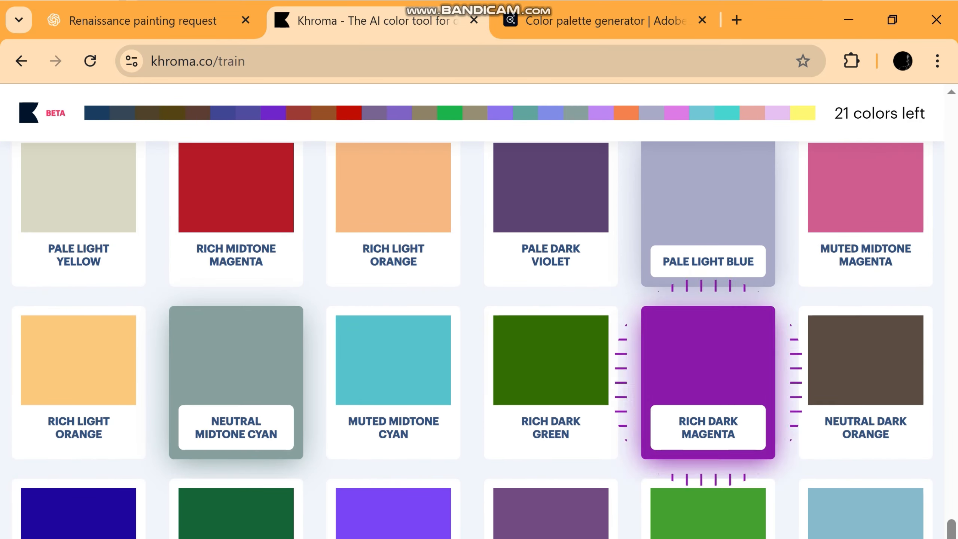
- Add Pale Light Orange, Rich Dark Cyan, Pale Dark Blue, Muted Midtone Violet, a plum, a green, a coral and an off-white to the training colors
left_click(550, 507)
left_click(708, 472)
scroll(393, 472, "down", 5)
left_click(708, 332)
left_click(235, 332)
left_click(394, 487)
left_click(708, 490)
scroll(708, 490, "down", 5)
left_click(708, 377)
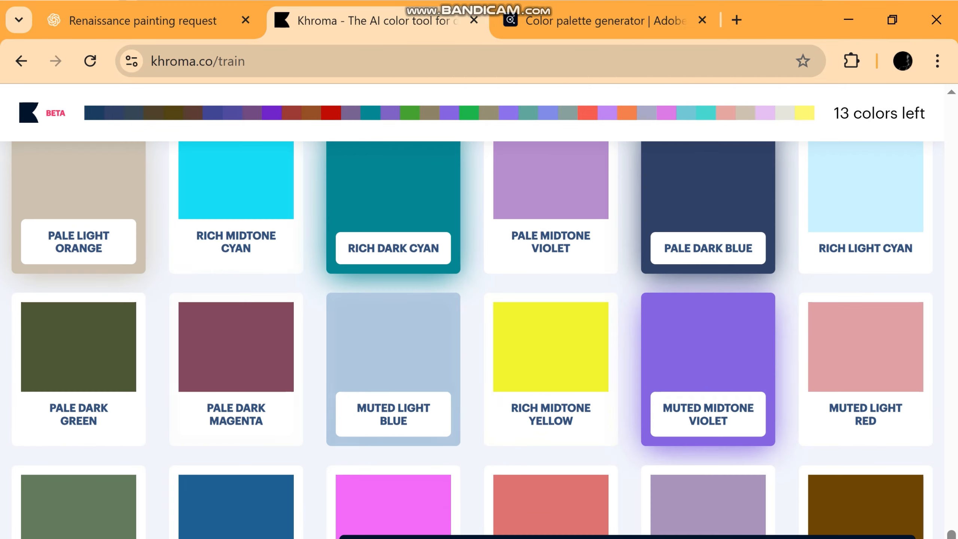
- Add Muted Light Blue, Pale Dark Green and the deep blue in the row below to the training colors
left_click(393, 377)
left_click(79, 381)
left_click(236, 498)
- Add Muted Midtone Magenta, Muted Midtone Orange, Neutral Dark Yellow, Pale Midtone Magenta, Muted Dark Yellow and Rich Dark Blue to the training colors
scroll(707, 494, "down", 4)
left_click(708, 460)
scroll(393, 434, "down", 4)
left_click(79, 377)
left_click(236, 377)
left_click(394, 385)
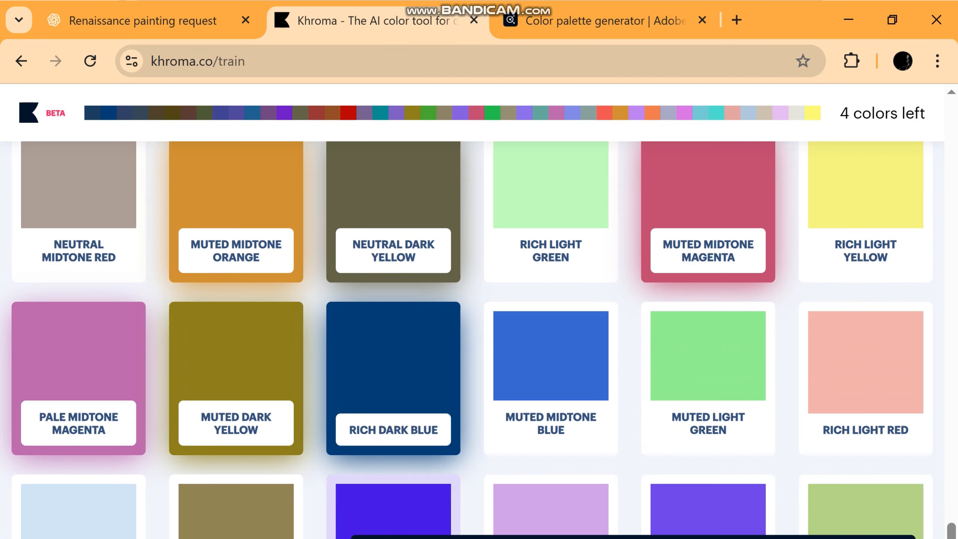
- Add Muted Light Green, Rich Dark Green, Muted Dark Cyan and one last color to complete the training selection
left_click(708, 385)
scroll(708, 385, "down", 4)
scroll(393, 434, "down", 3)
left_click(708, 445)
left_click(393, 434)
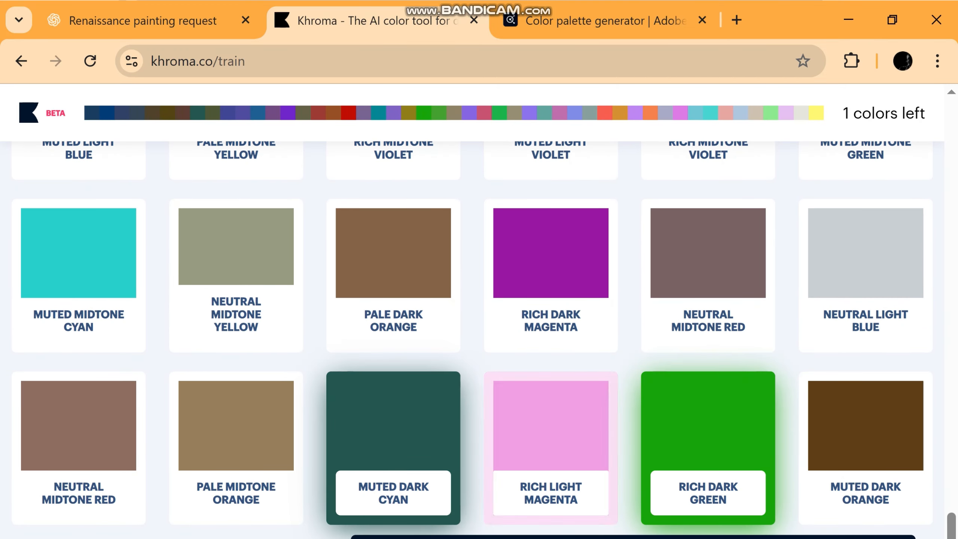
left_click(865, 295)
left_click(861, 321)
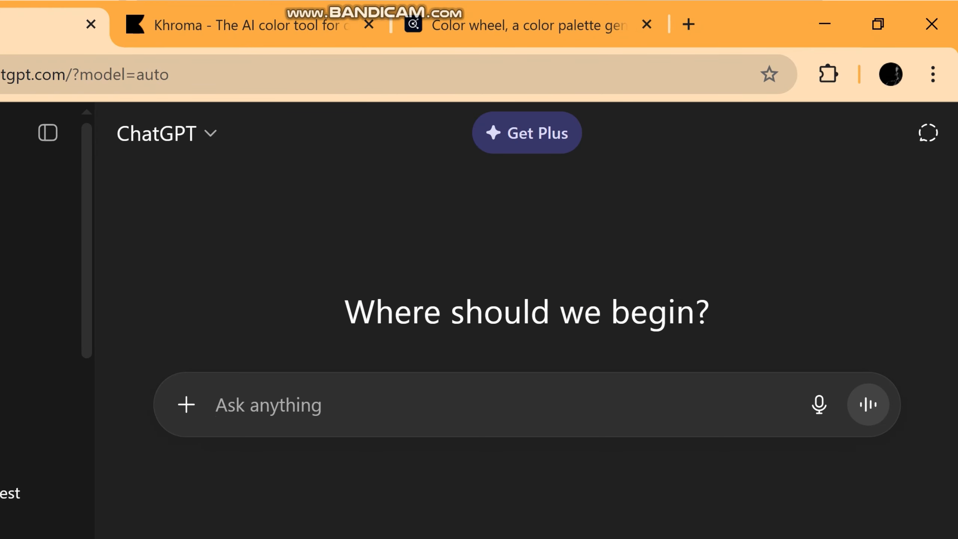
- Switch to ChatGPT and submit the prompt "Give me a 5-color palette inspired by a sunset on Mars"
type("Give me a 5-color palette inspired by a sunset on Mars")
key("Return")
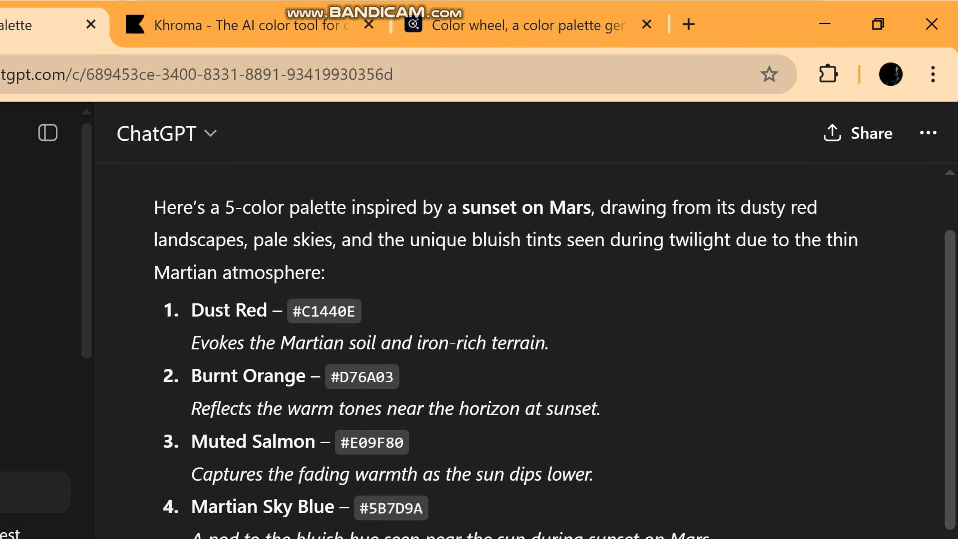
scroll(524, 340, "up", 5)
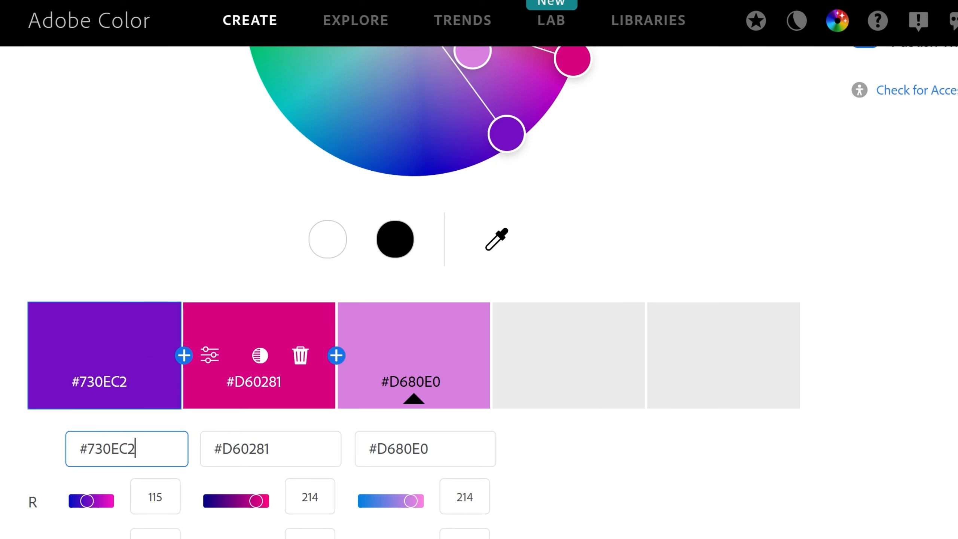
- Switch to Adobe Color and set the first swatch's hex value to the Dust Red code #C1440E
key("ctrl+a")
type("#C1440E")
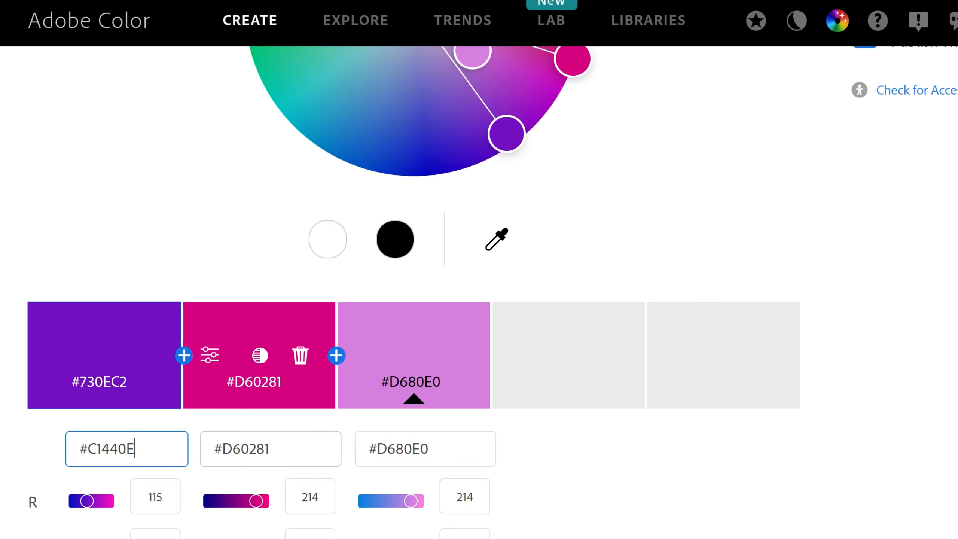
key("Tab")
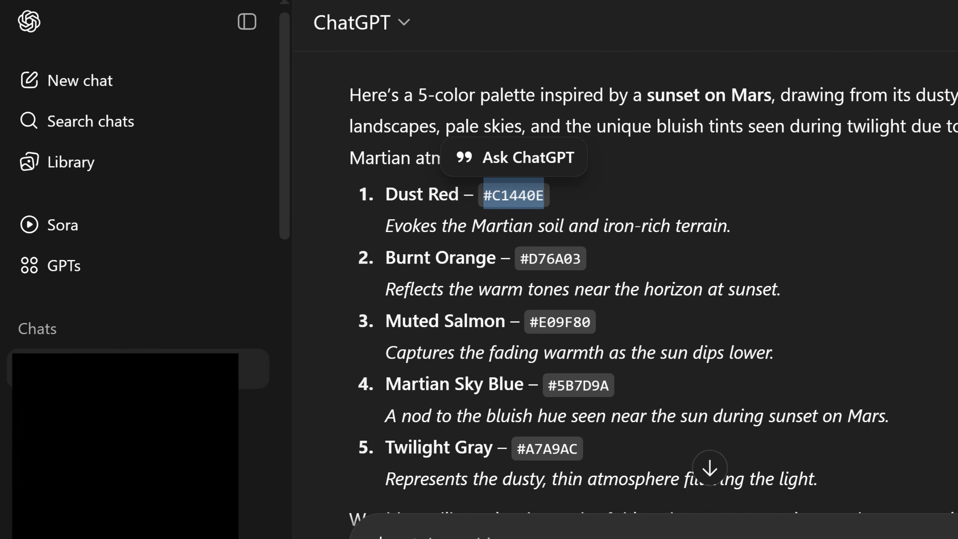
- Copy the Burnt Orange code #D76A03 from the ChatGPT answer and apply it to the second Adobe Color swatch
left_click_drag(520, 259, 581, 259)
key("ctrl+c")
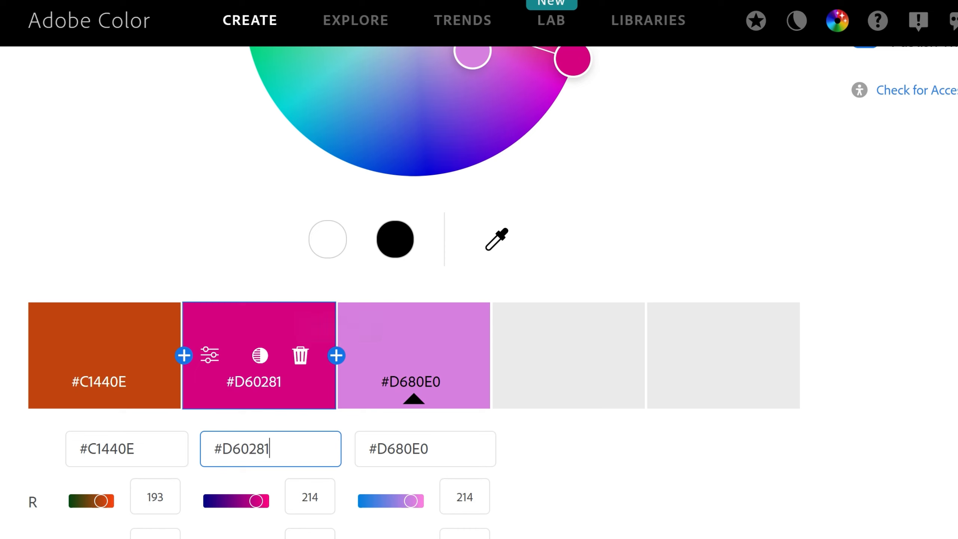
key("ctrl+a")
key("ctrl+v")
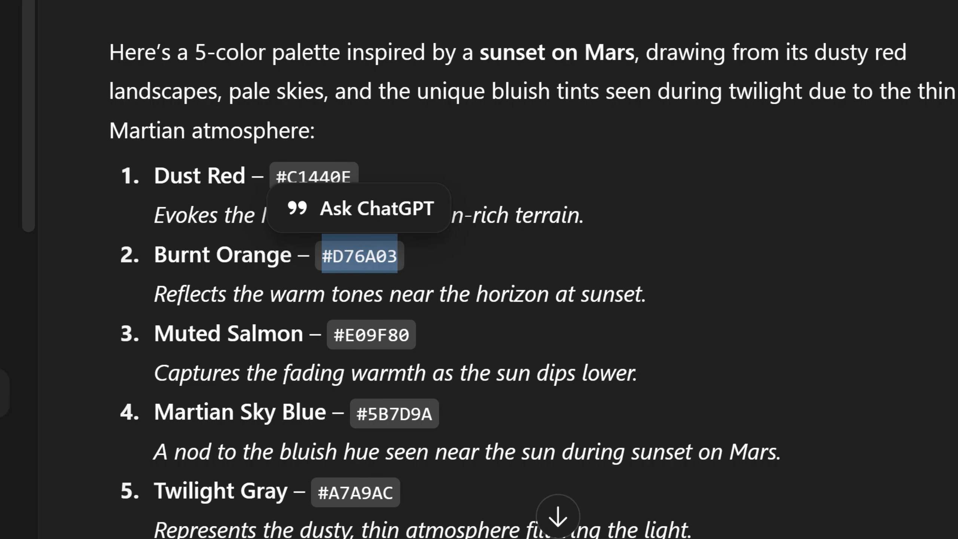
- Copy the Muted Salmon code #E09F80 from the ChatGPT answer and apply it to the third Adobe Color swatch
left_click_drag(333, 334, 410, 334)
key("ctrl+c")
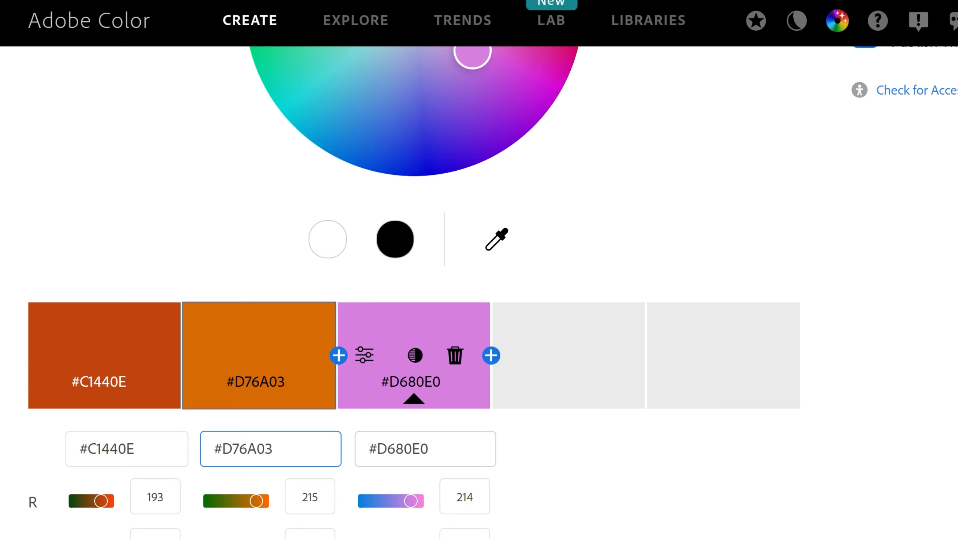
triple_click(399, 449)
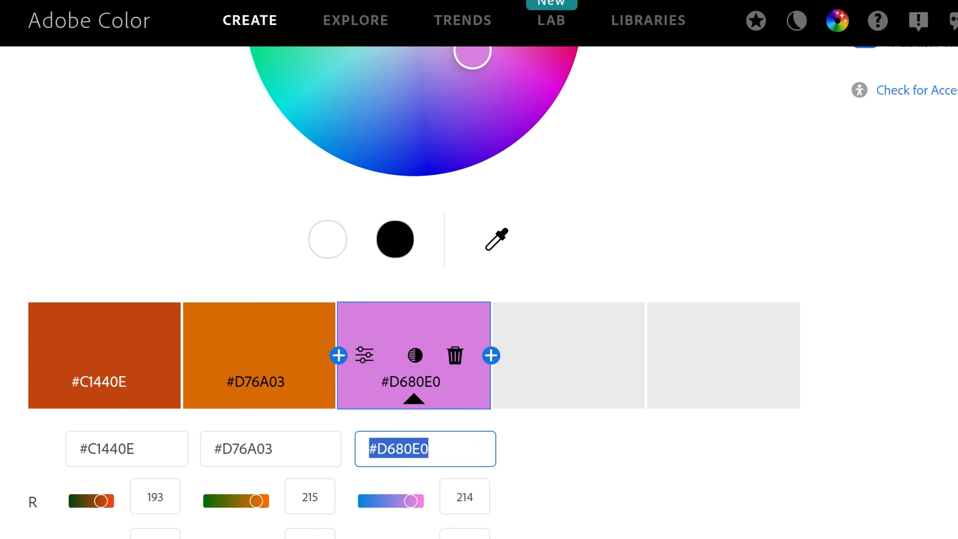
key("ctrl+v")
key("Return")
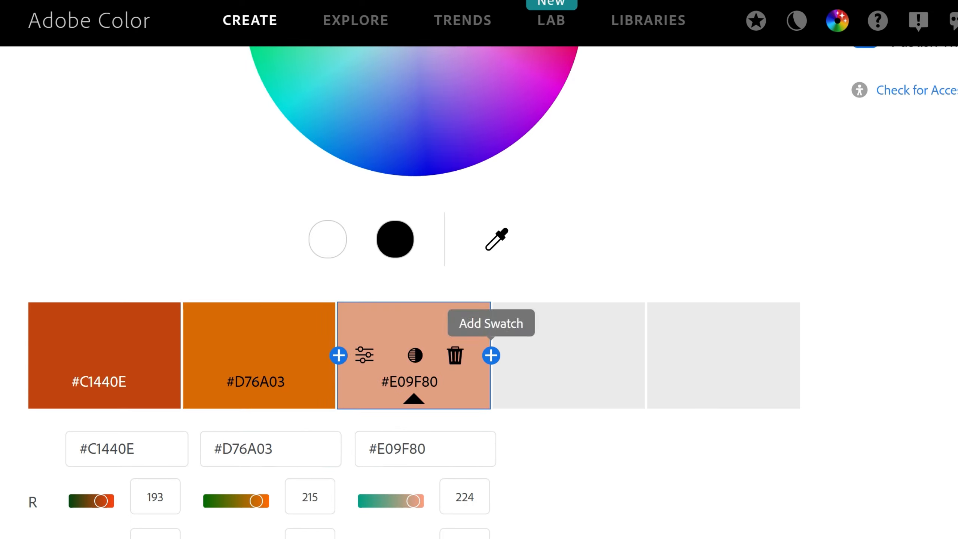
- Add a fourth swatch and try to replace its hex value with the Martian Sky Blue code #5B7D9A from ChatGPT
left_click(491, 355)
left_click(580, 448)
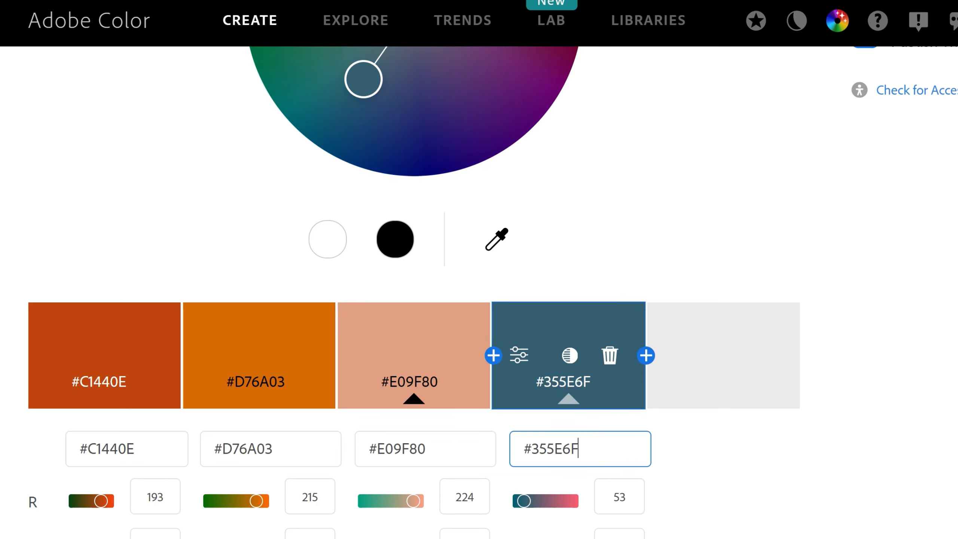
key("alt+Tab")
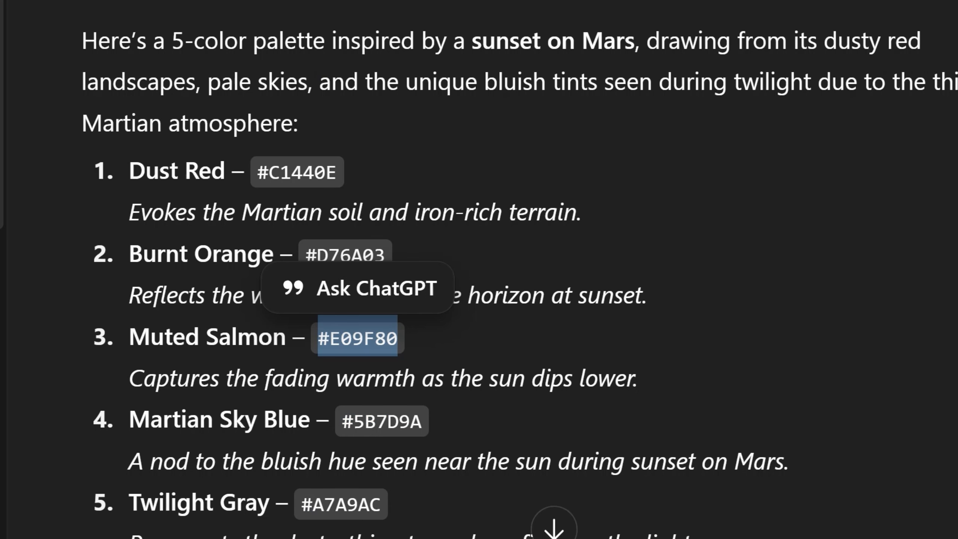
left_click_drag(301, 504, 380, 503)
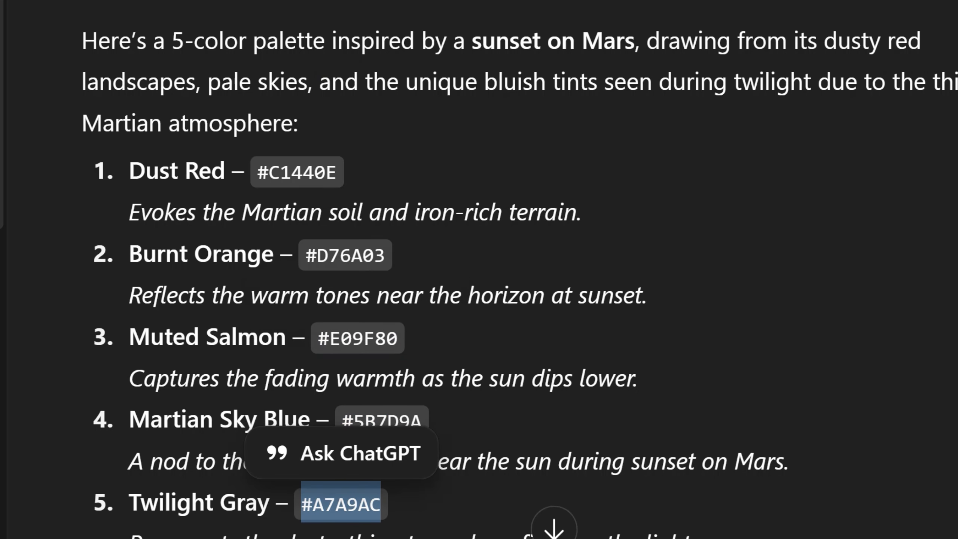
left_click_drag(342, 421, 421, 421)
key("alt+Tab")
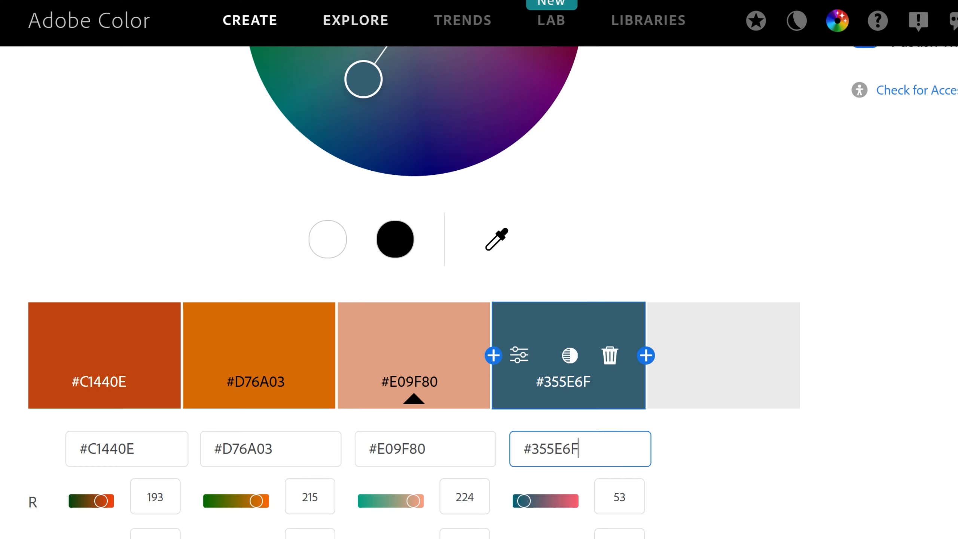
key("ctrl+a")
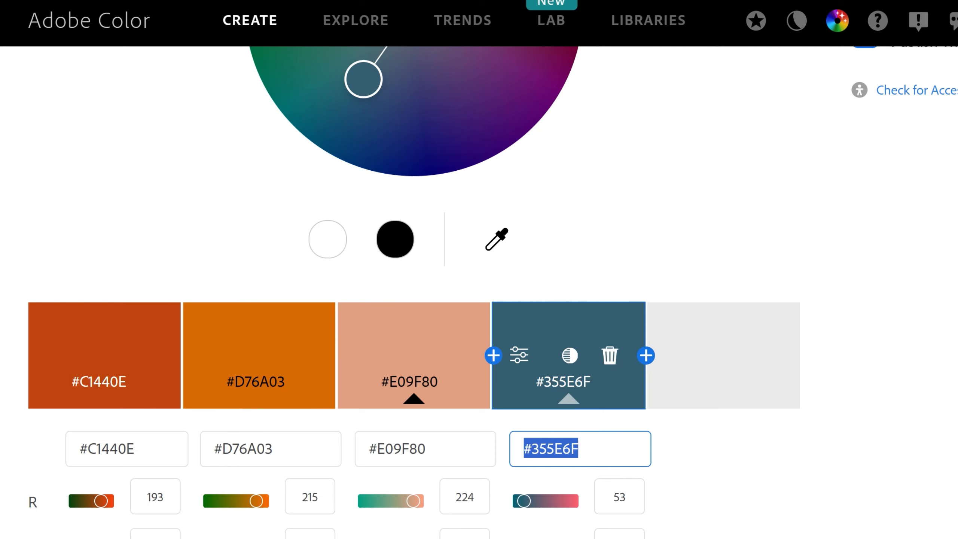
- Add a fifth swatch and set its hex value to the Twilight Gray code #A7A9AC copied from ChatGPT
left_click(645, 355)
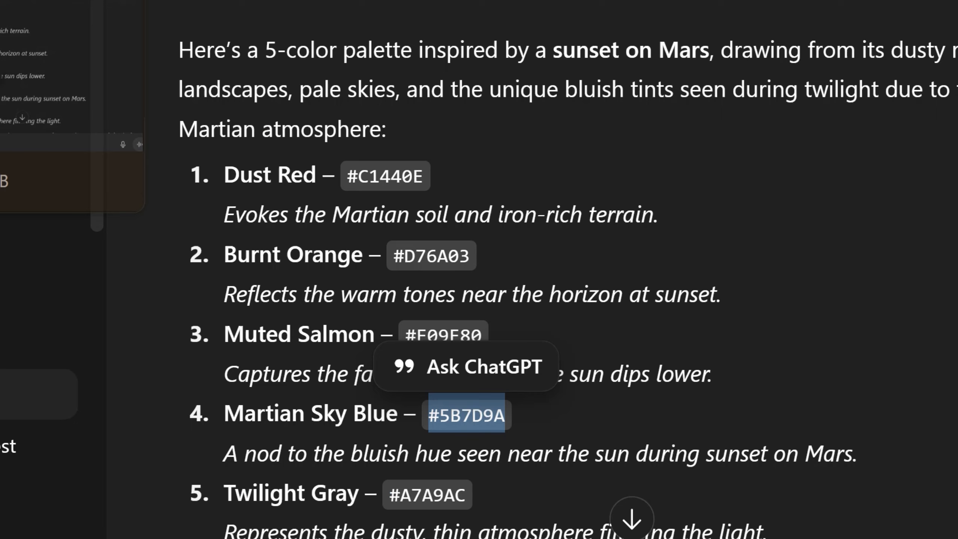
left_click_drag(390, 494, 466, 495)
key("ctrl+c")
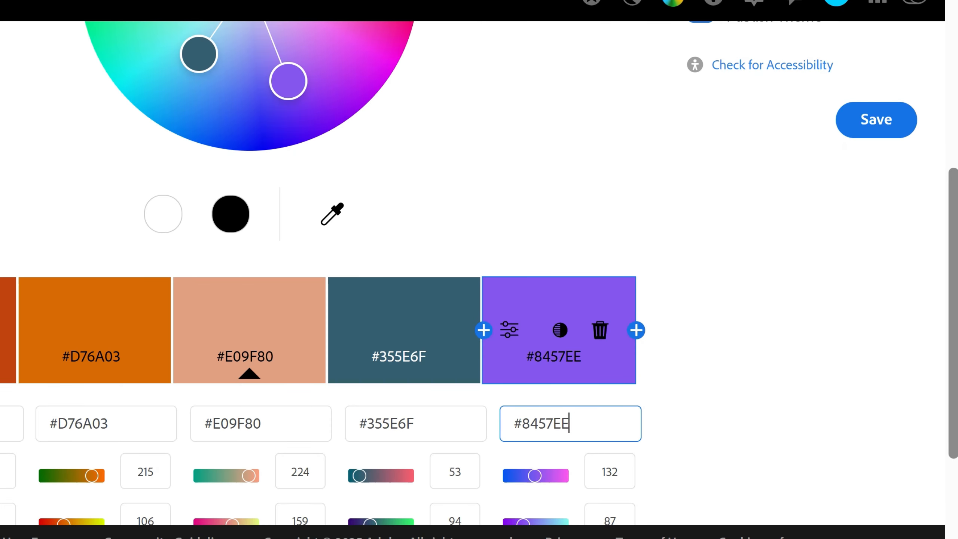
key("ctrl+a")
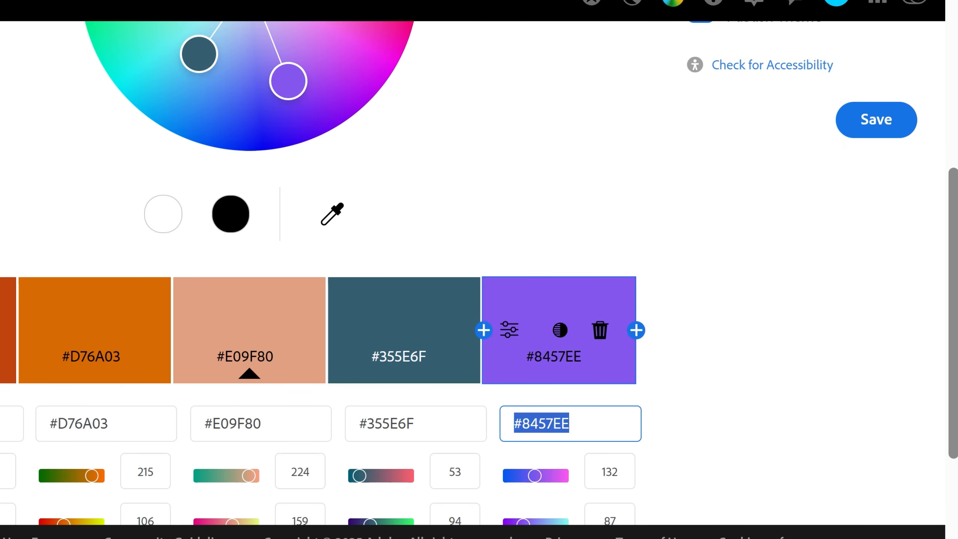
key("ctrl+v")
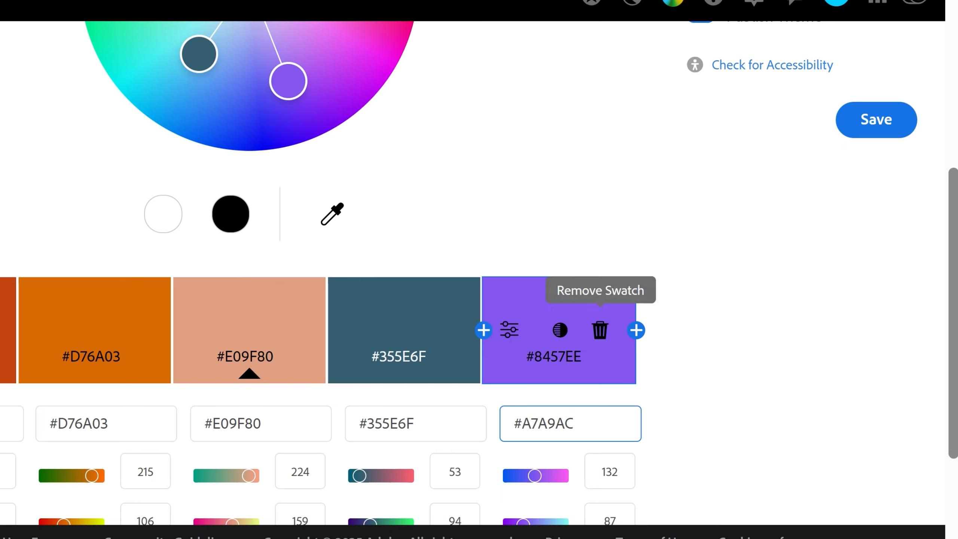
- Save the five-color theme and download it from the libraries as a JPEG
left_click(875, 120)
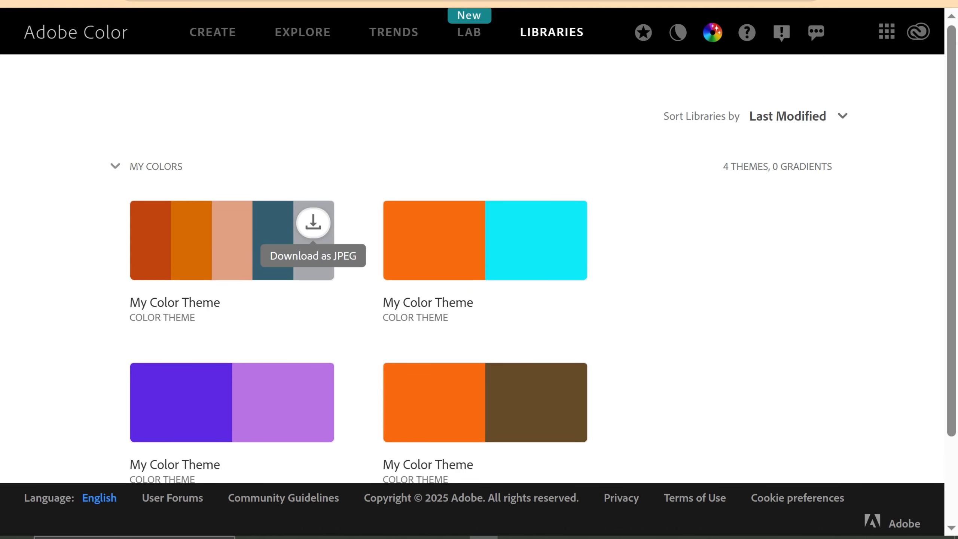
left_click(314, 223)
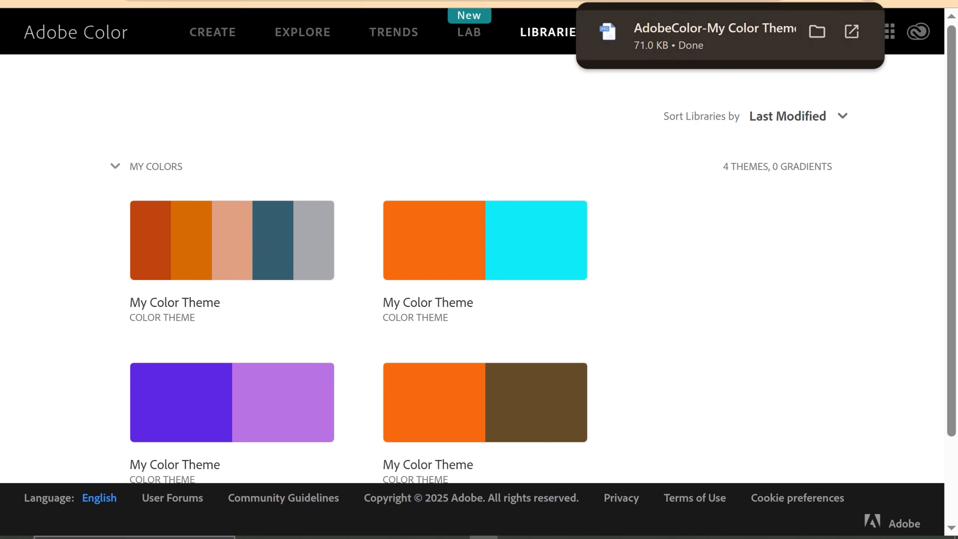
- Open the downloaded theme JPEG in Adobe Illustrator 2025 and copy the palette image
left_click(851, 32)
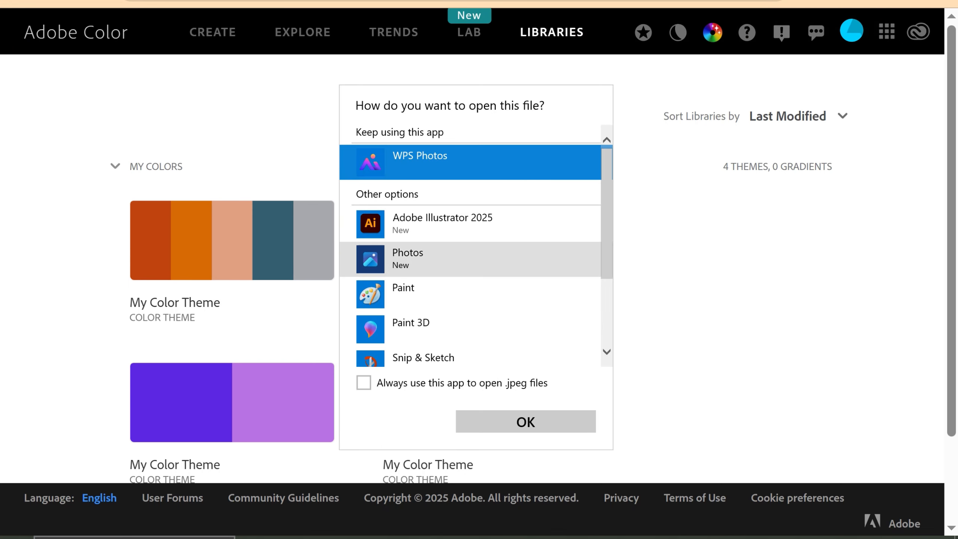
double_click(443, 223)
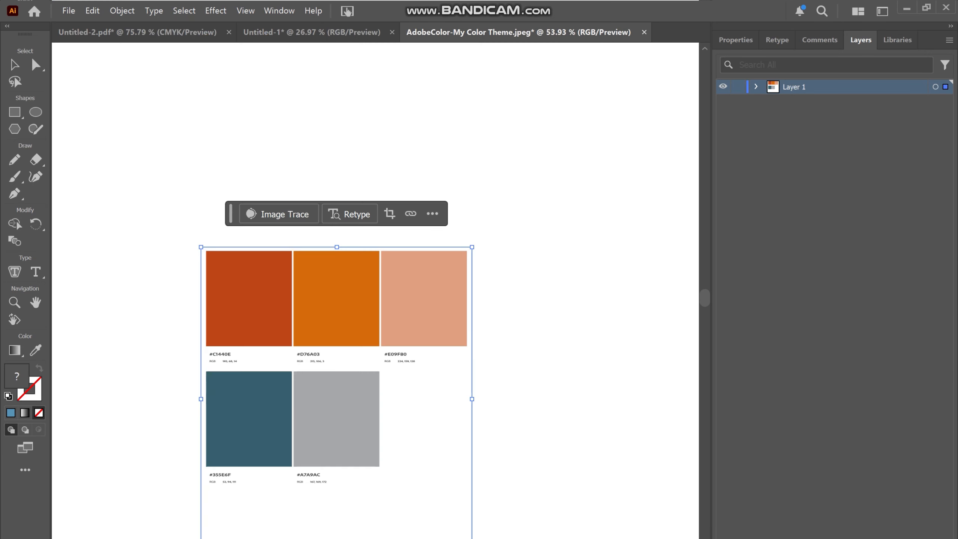
right_click(403, 295)
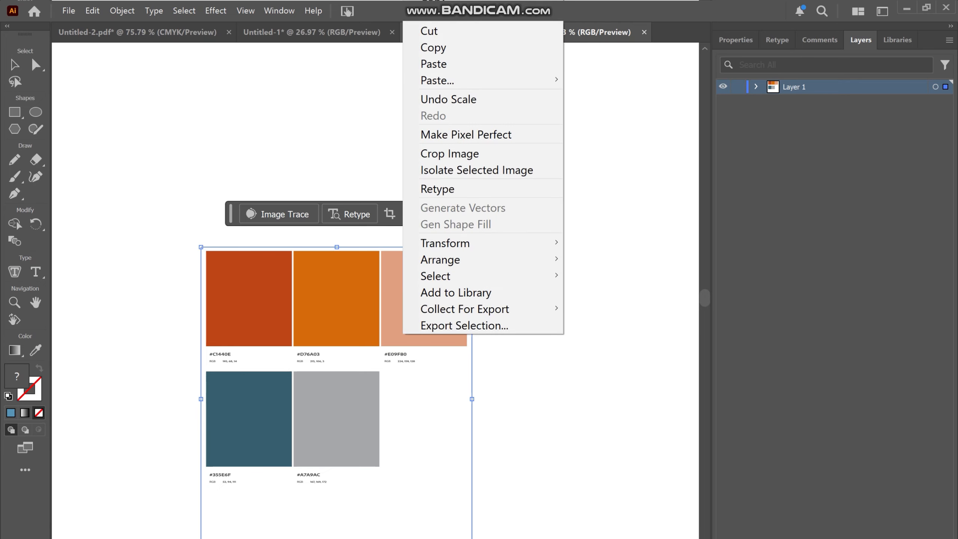
left_click(428, 47)
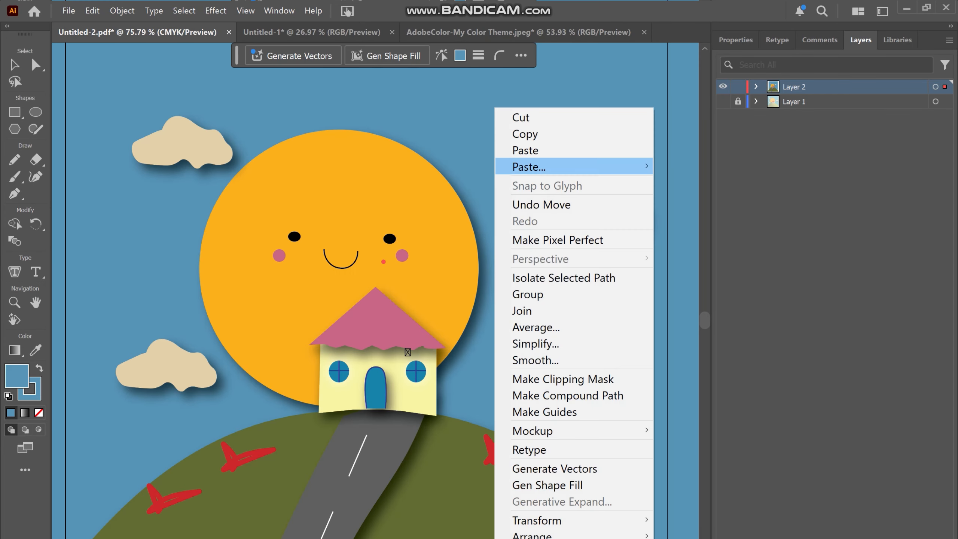
- Paste the palette image into the Untitled-2.pdf house illustration and place it, scaled down, over the hill's lower-right side
left_click(525, 151)
left_click_drag(565, 100, 358, 309)
left_click_drag(272, 382, 643, 380)
mouse_move(643, 415)
left_mouse_down()
mouse_move(568, 507)
mouse_move(577, 498)
left_mouse_up()
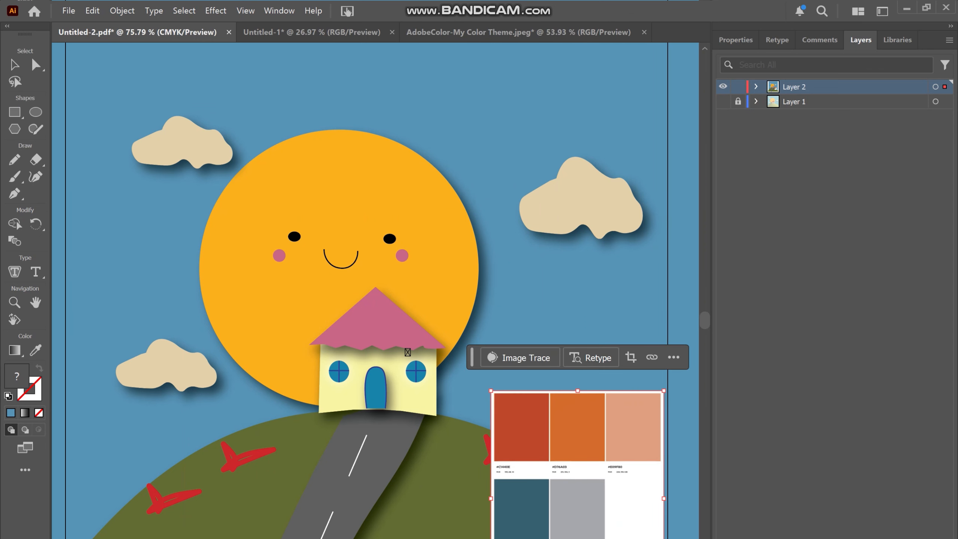
- Expand Layer 2's contents and recolor the sky background with the palette's dark teal swatch using the Eyedropper
left_click(756, 87)
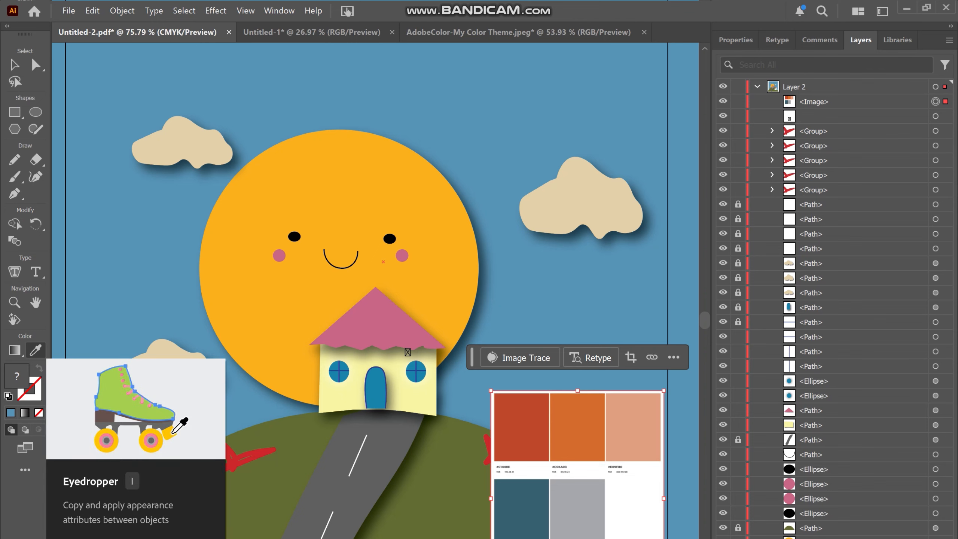
left_click(35, 351)
left_click(522, 507)
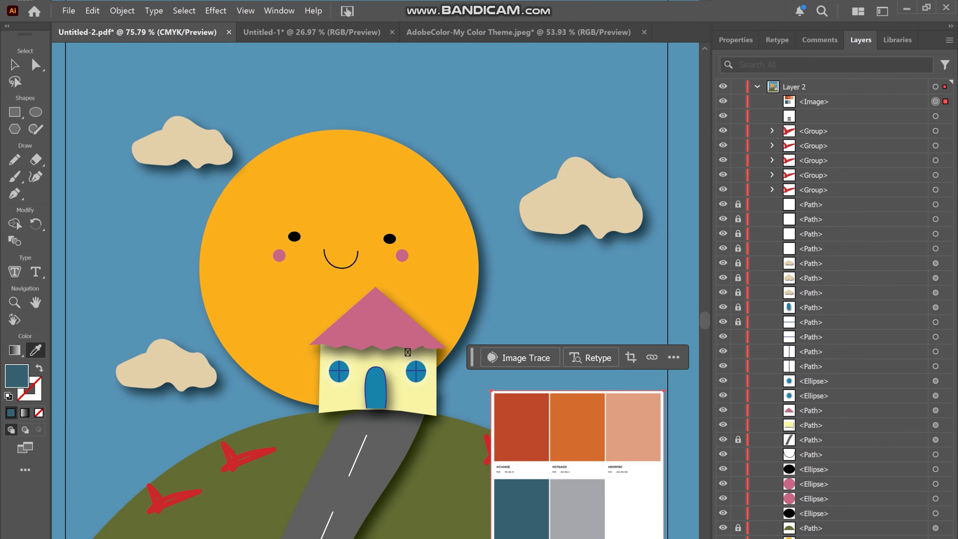
key("v")
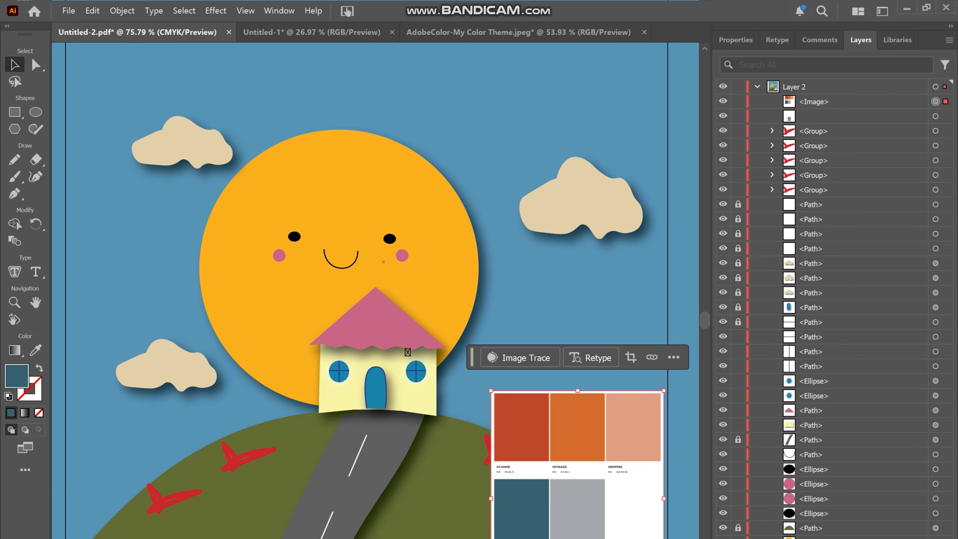
left_click(524, 294)
left_click(35, 350)
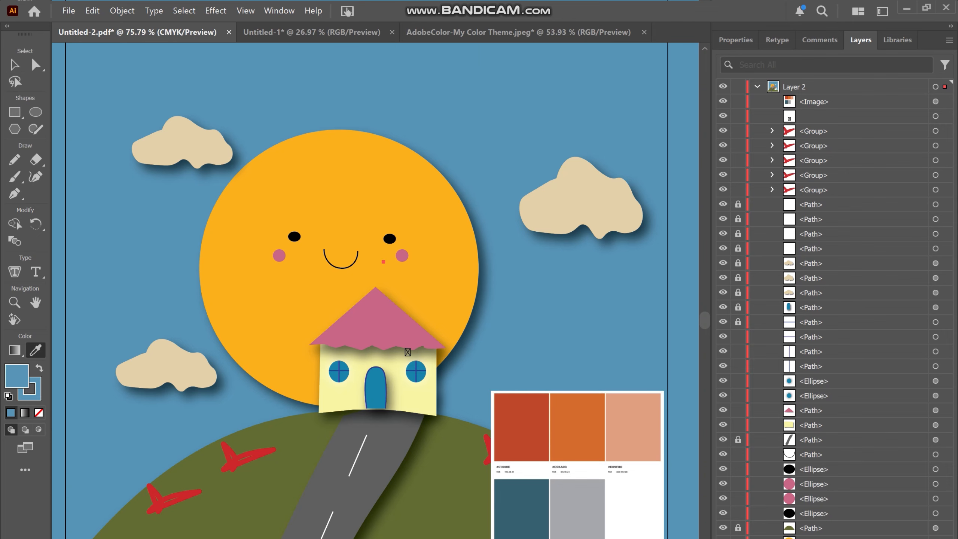
left_click(522, 507)
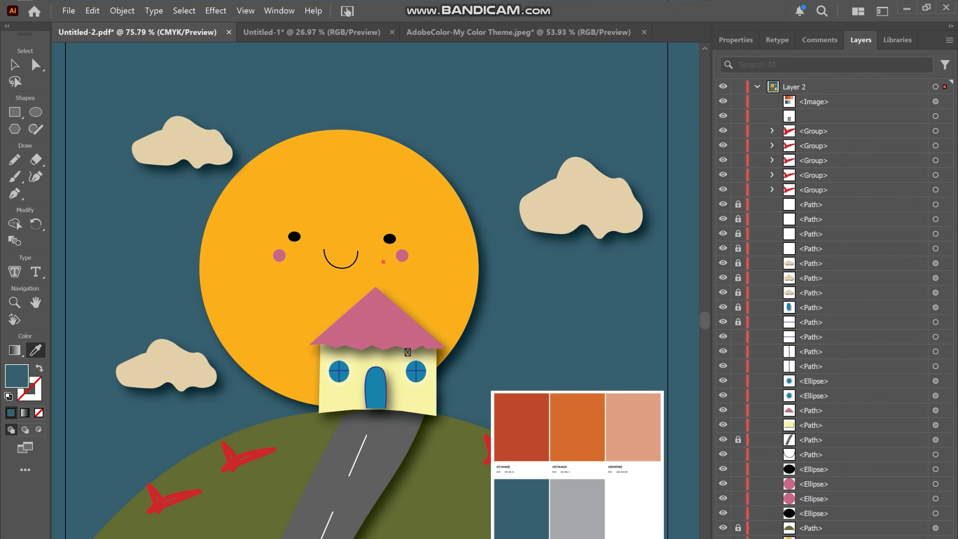
- Recolor the large sun circle with the palette's orange swatch
key("v")
left_click(427, 279)
key("i")
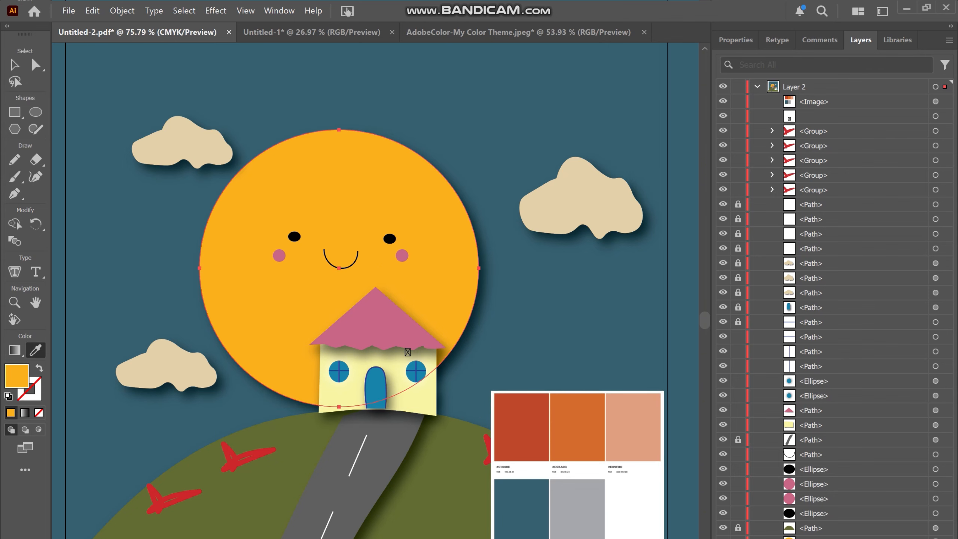
left_click(577, 427)
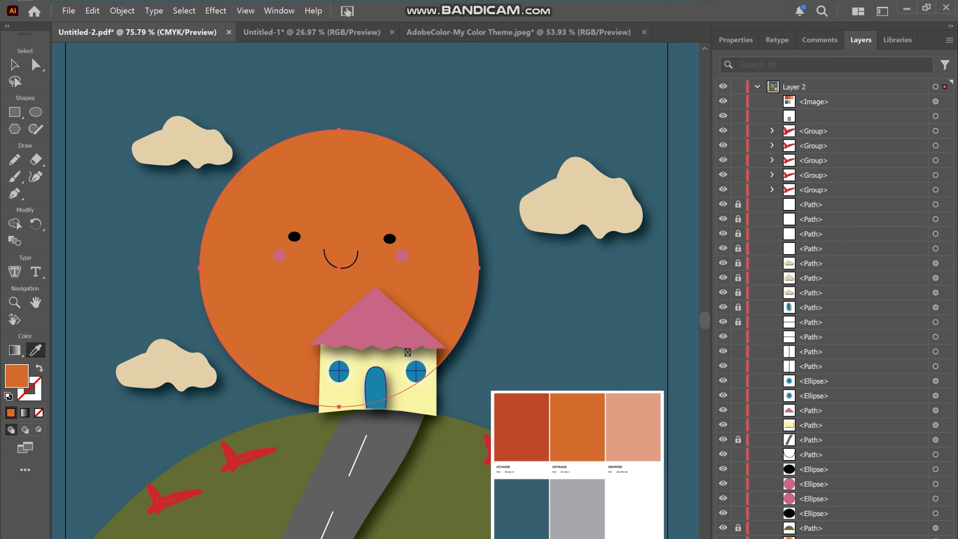
key("v")
key("Return")
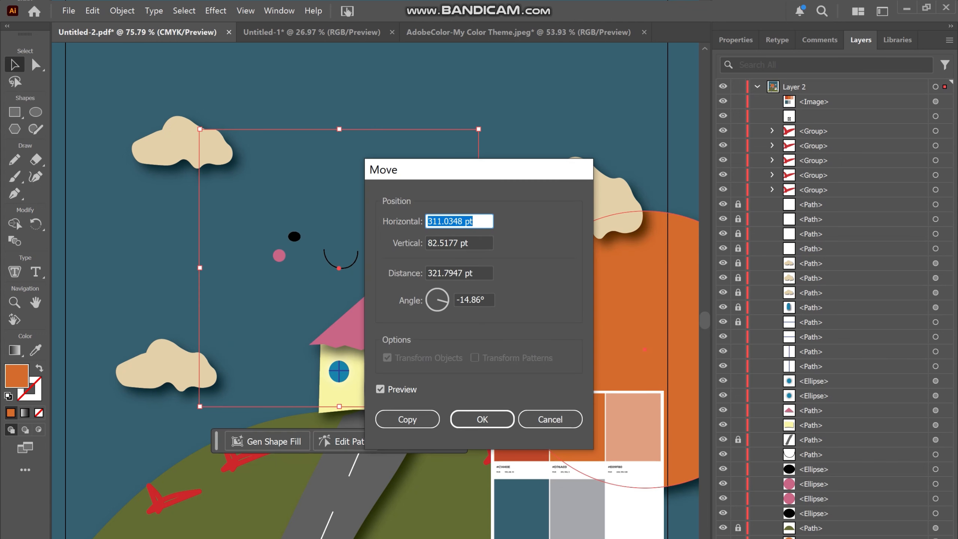
key("Escape")
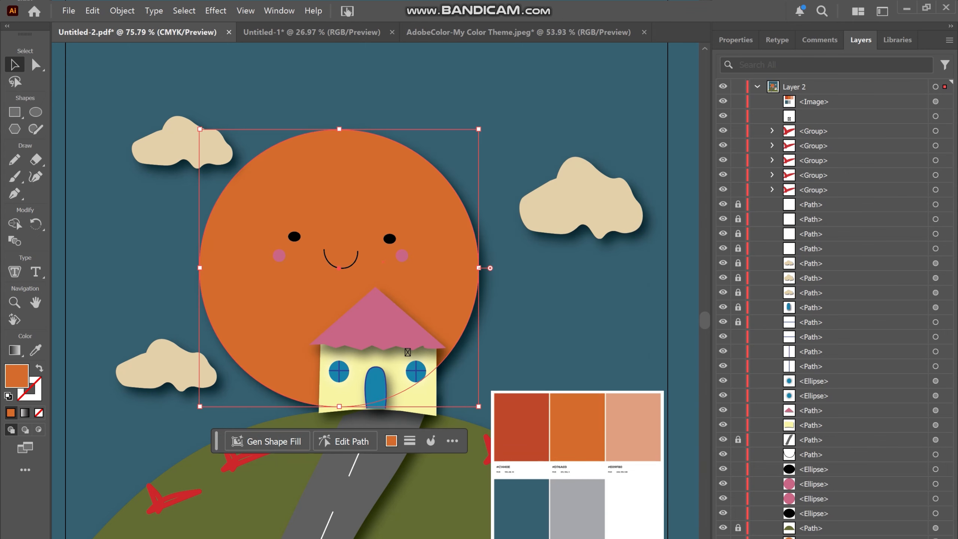
- Unlock the road path and recolor it with the palette's gray swatch
key("ctrl+shift+a")
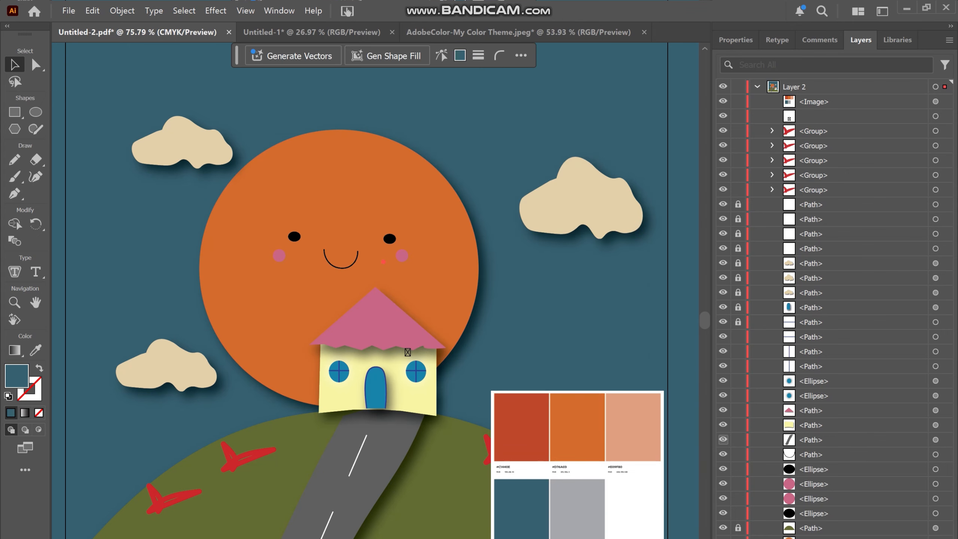
left_click(373, 458)
key("i")
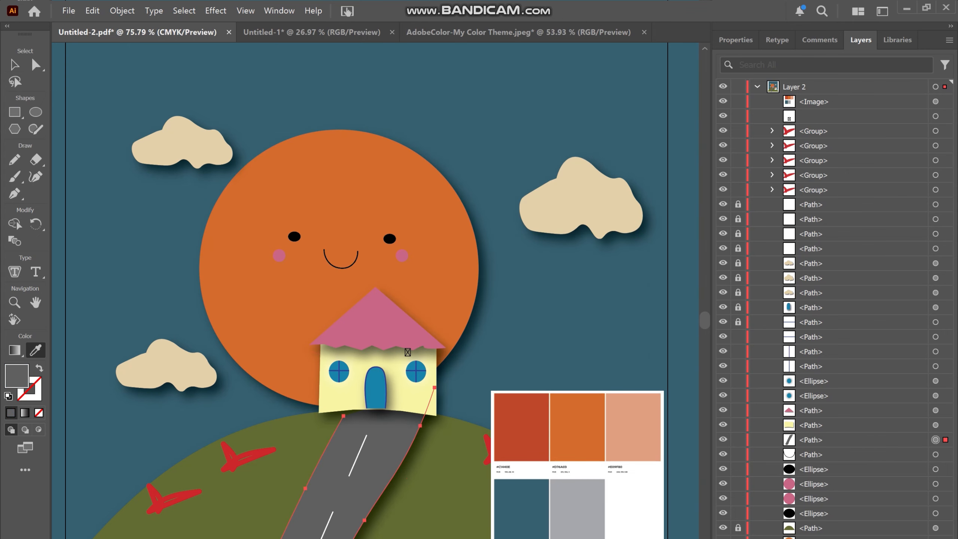
left_click(577, 507)
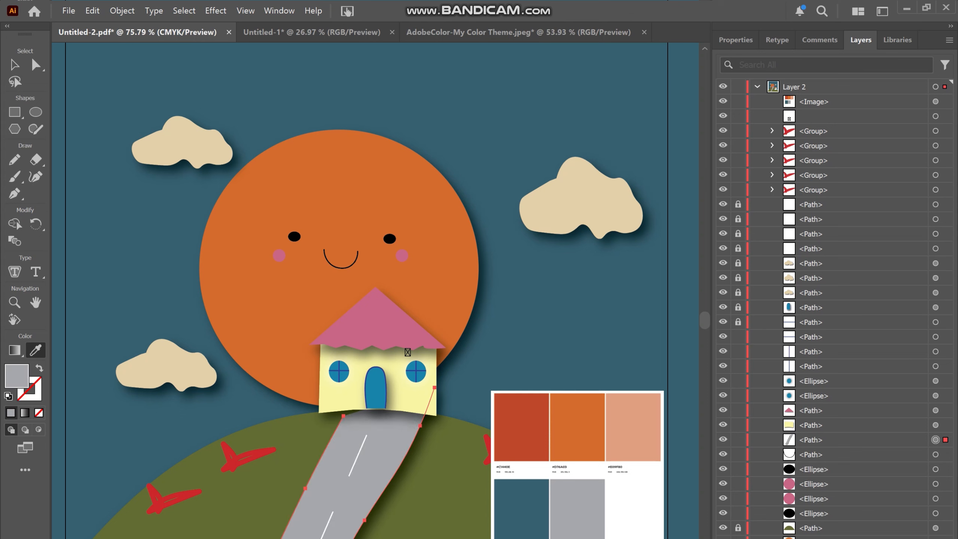
key("v")
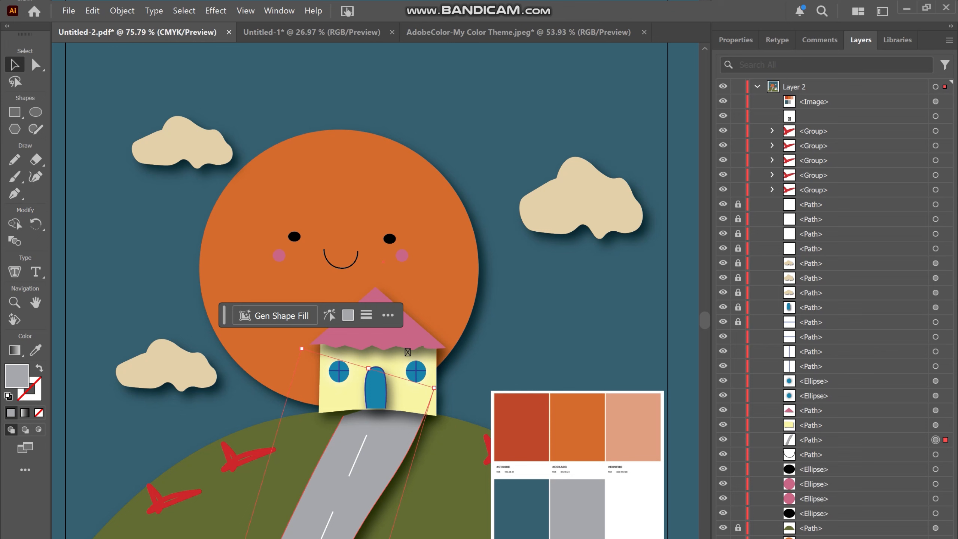
- Select the house wall and recolor it with the palette's peach swatch
left_click(419, 375)
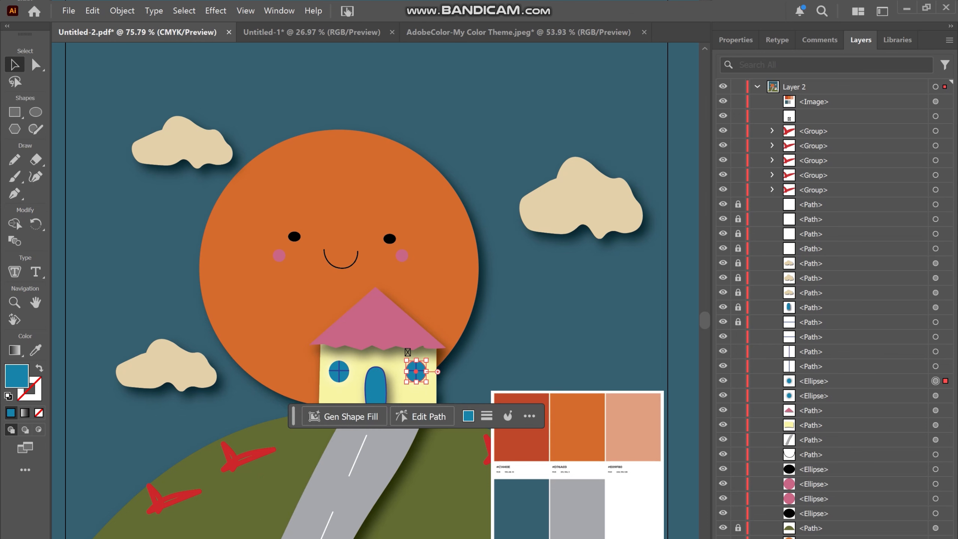
left_click(401, 391)
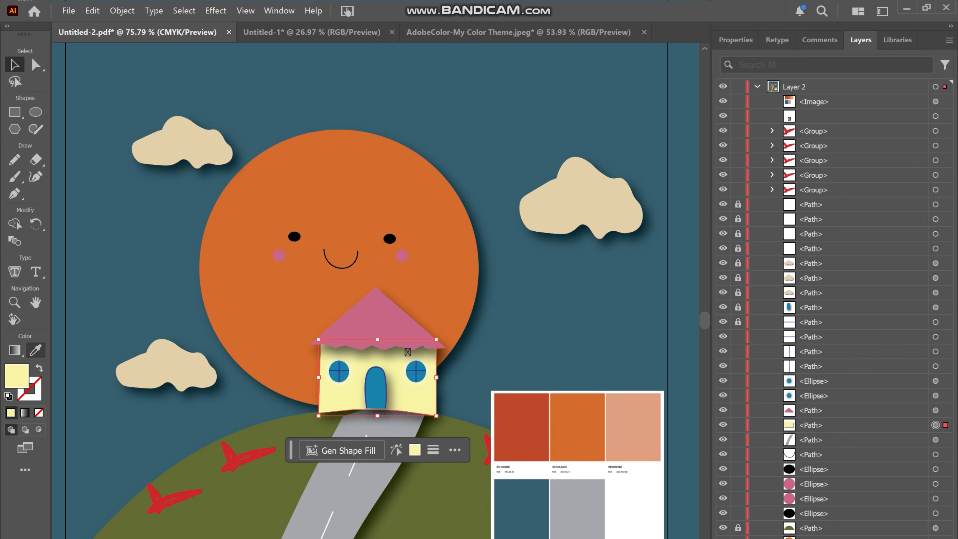
double_click(36, 350)
left_click(602, 453)
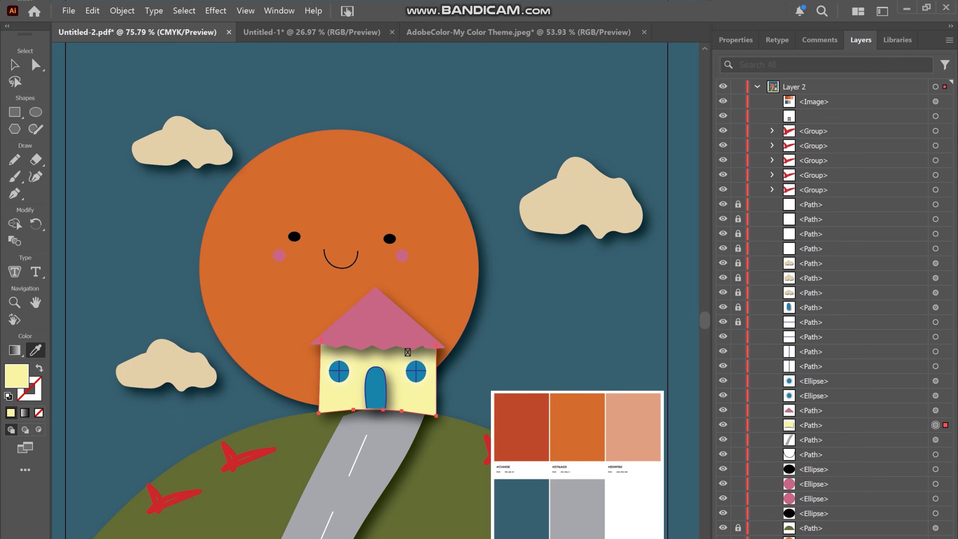
left_click(633, 426)
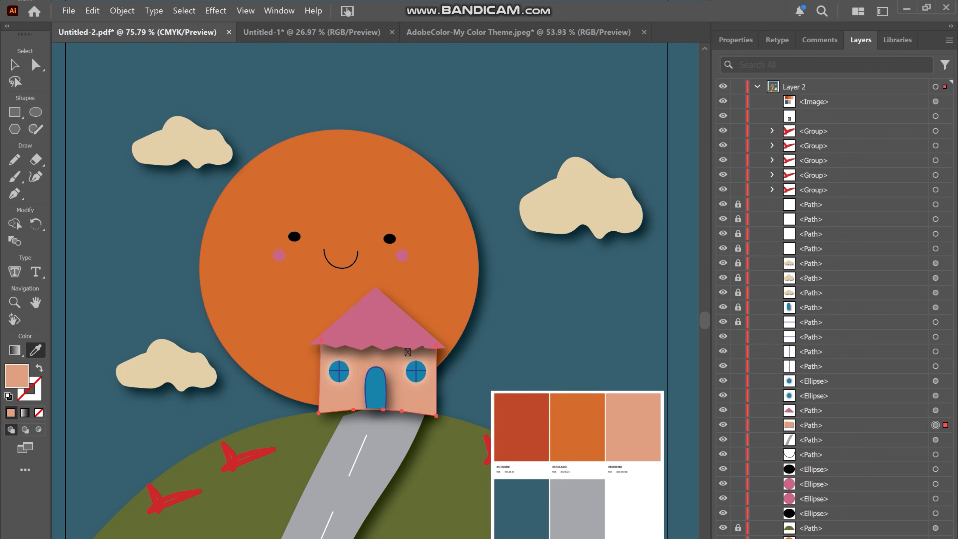
- Select the roof path and try the palette's gray swatch on it, followed by the rust-red one
key("v")
left_click(936, 410)
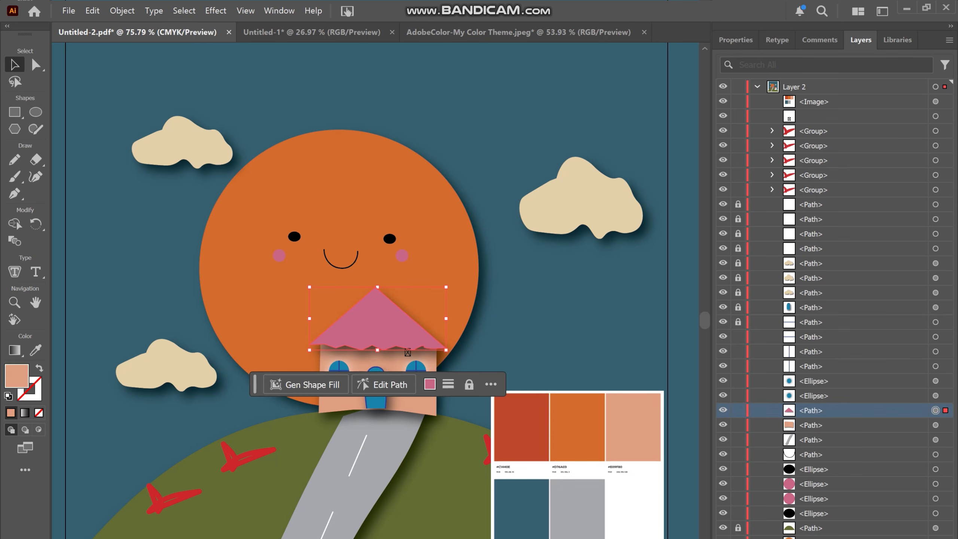
key("i")
left_click(577, 506)
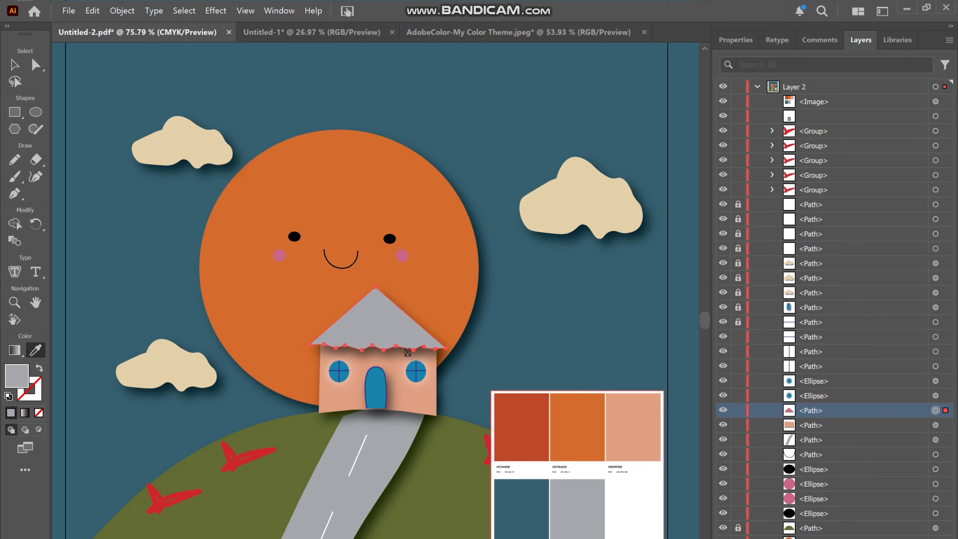
left_click(521, 426)
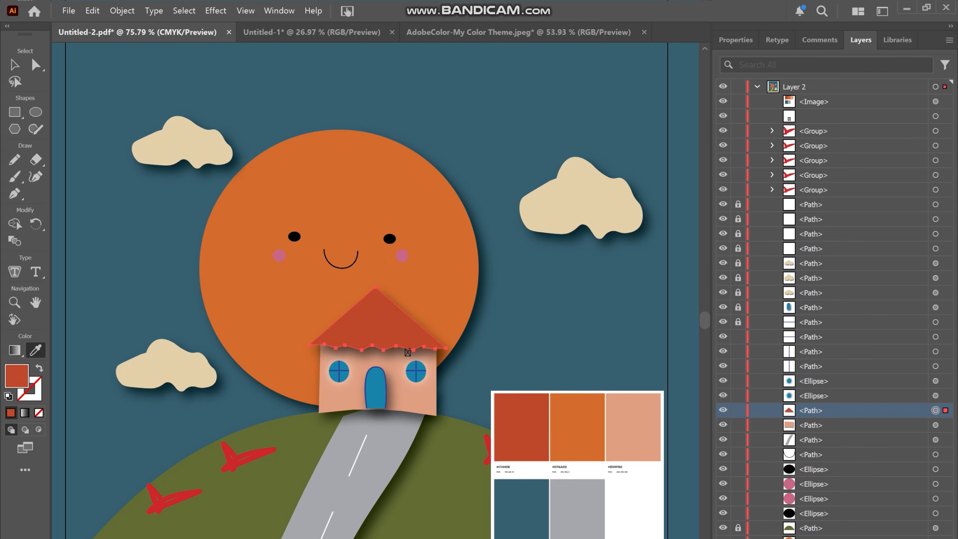
- Select the sun circle and recolor it with the palette's rust red
key("v")
left_click(408, 211)
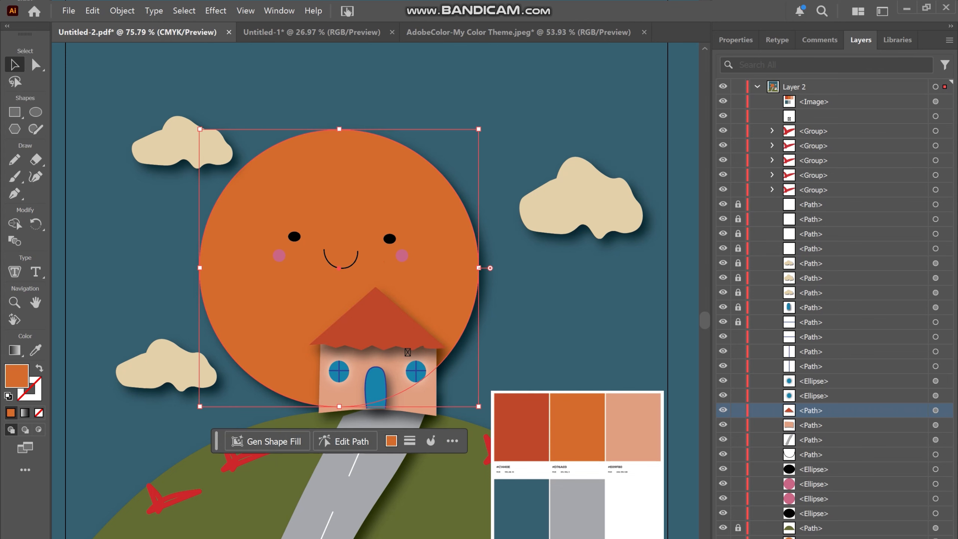
key("i")
left_click(407, 352)
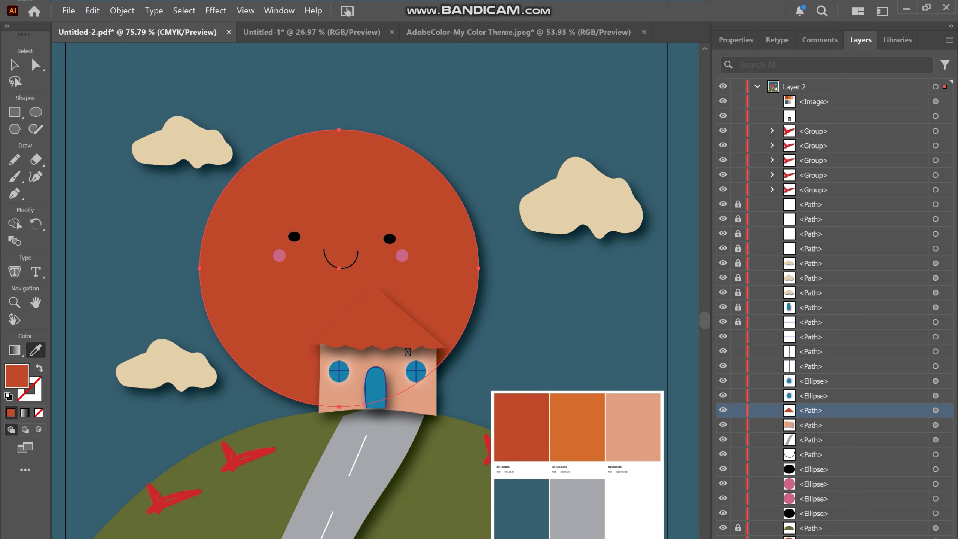
- Select the roof and recolor it with the palette's orange swatch
left_click(407, 352, "ctrl")
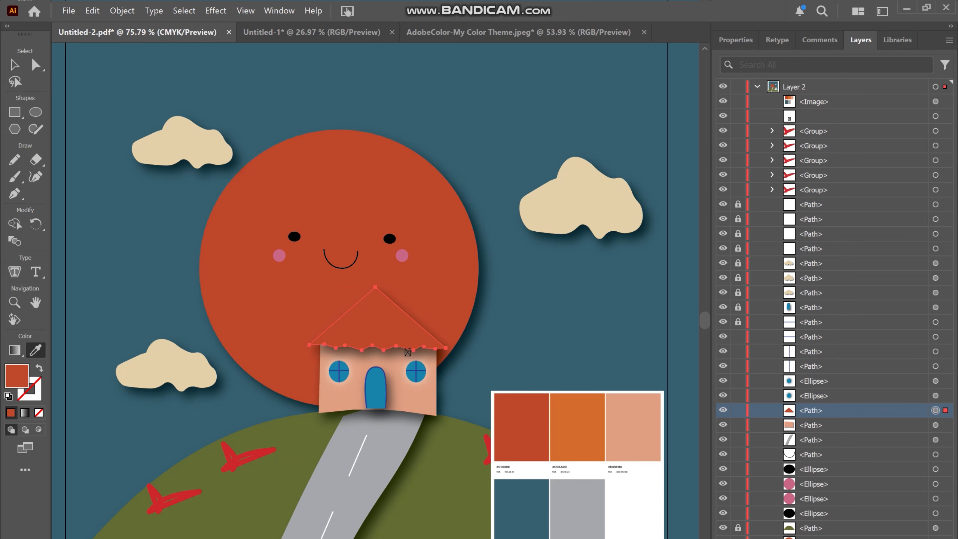
left_click(576, 426)
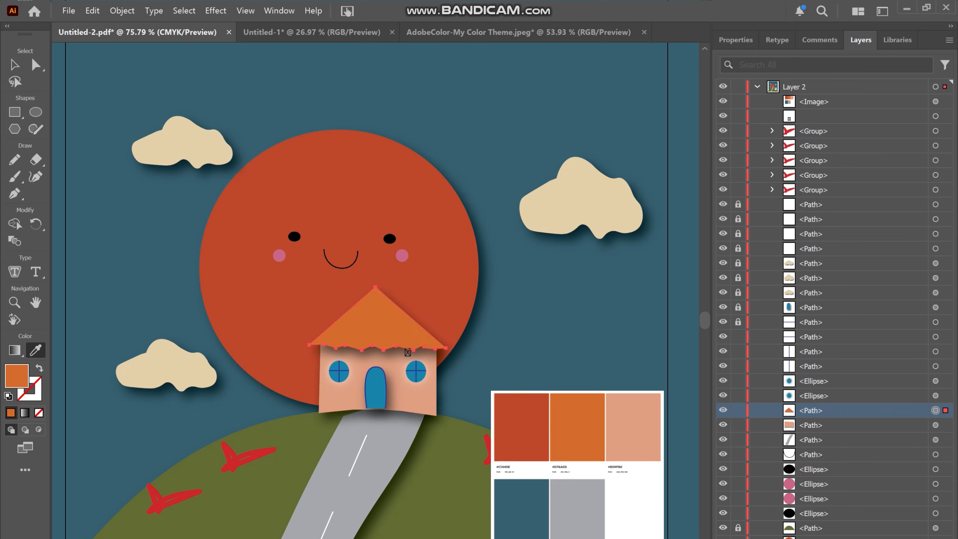
key("v")
- Unlock the door path and recolor the door with the palette's dark teal swatch
left_click(407, 352)
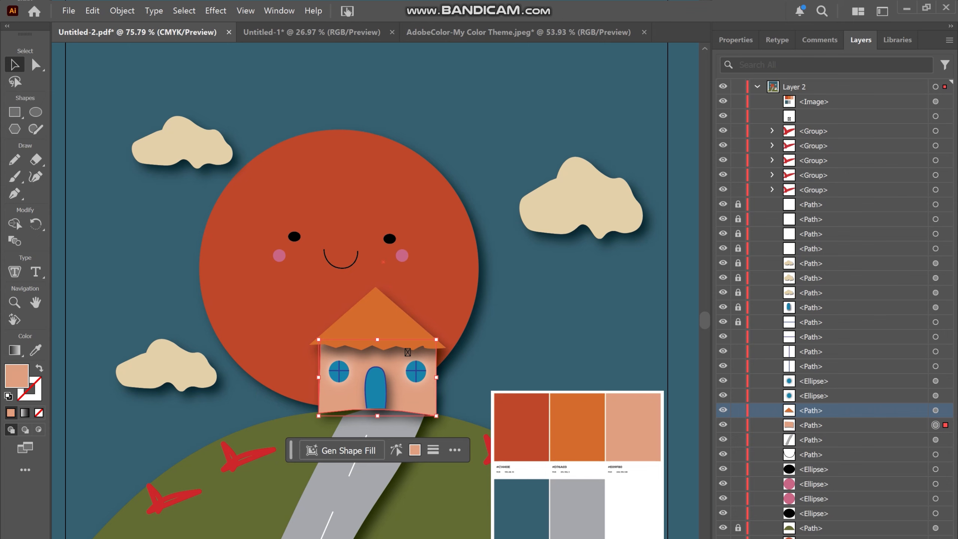
left_click(811, 307)
left_click(738, 307)
left_click(376, 389)
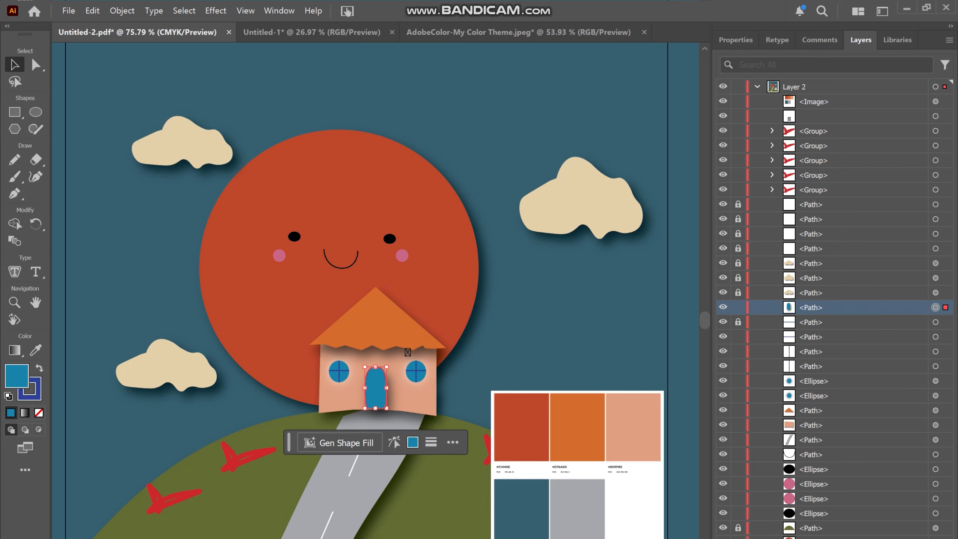
key("i")
left_click(521, 507)
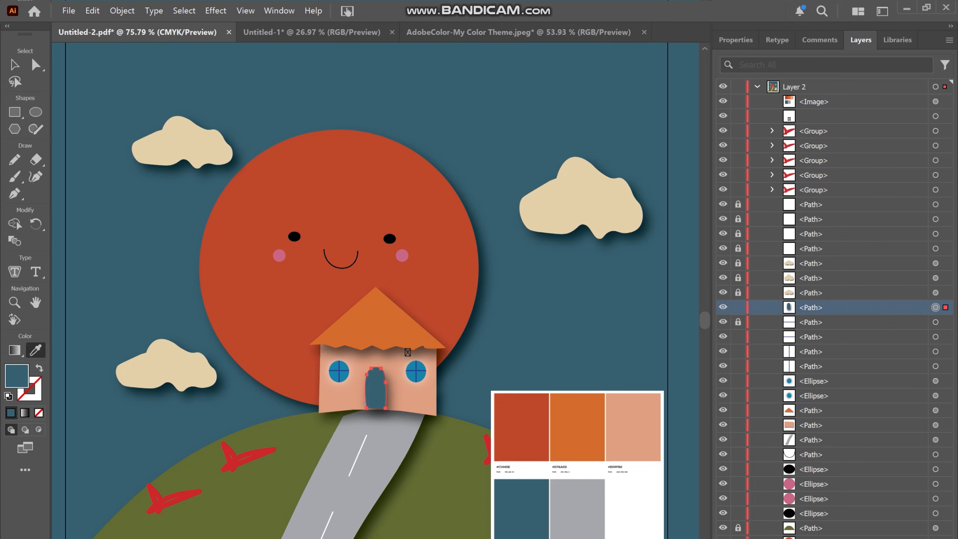
- Select the circle of the house's left window and recolor it with the palette's dark teal swatch
key("v")
left_click(416, 374)
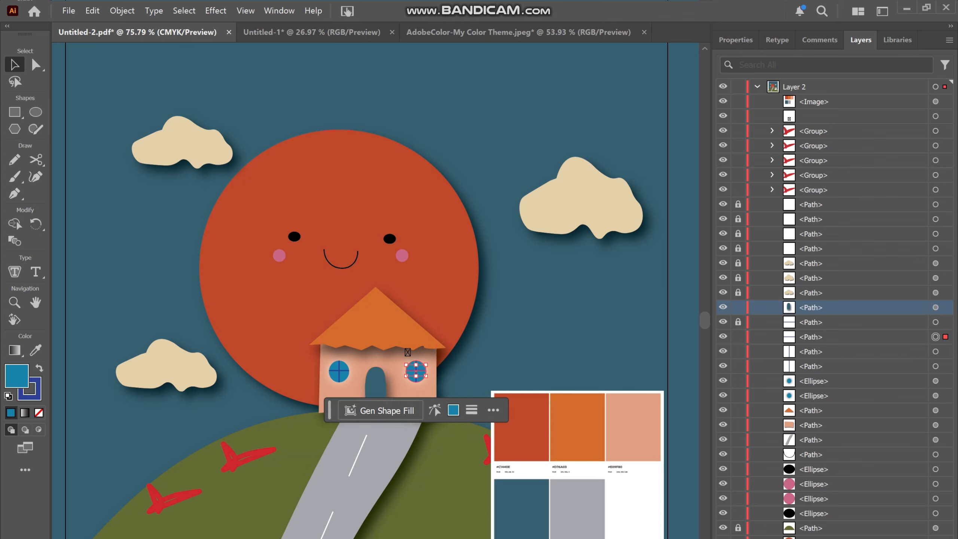
left_click(338, 375)
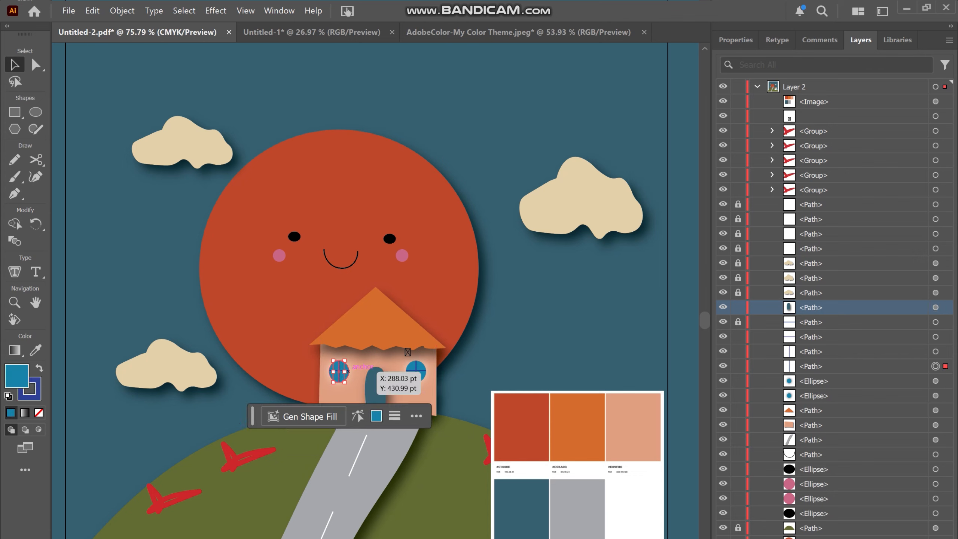
left_click(346, 342)
left_click(343, 363)
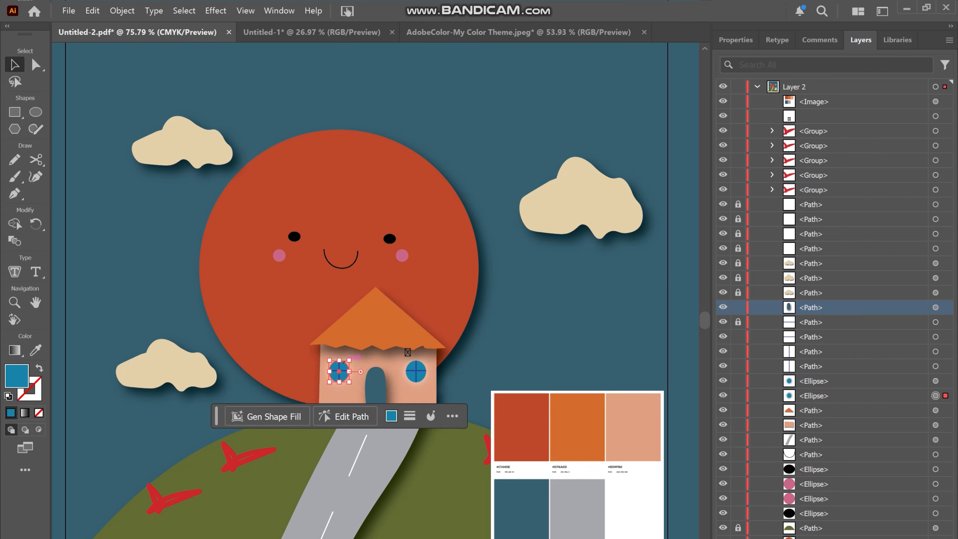
key("i")
left_click(517, 503)
- Recolor the circle of the house's right window with the dark teal swatch to match the left one
key("v")
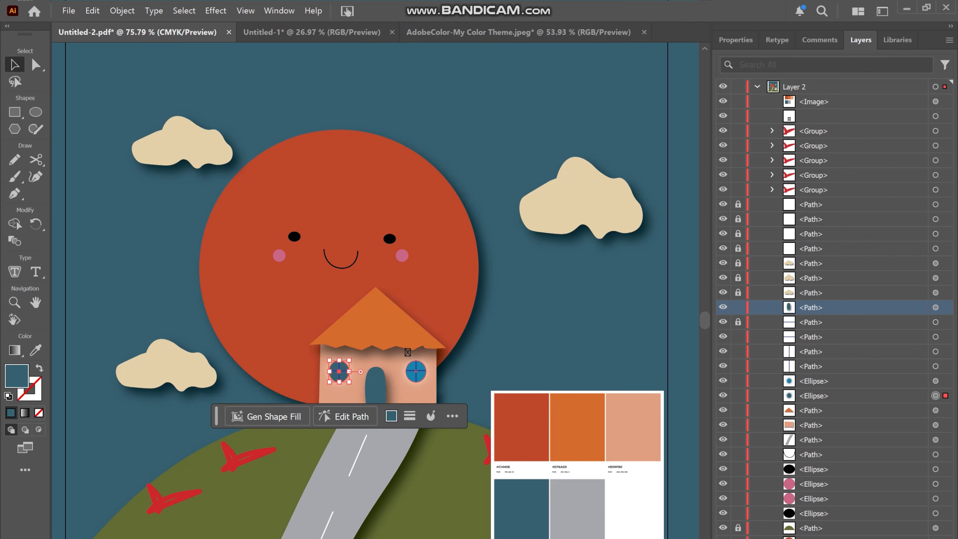
left_click(421, 362)
key("i")
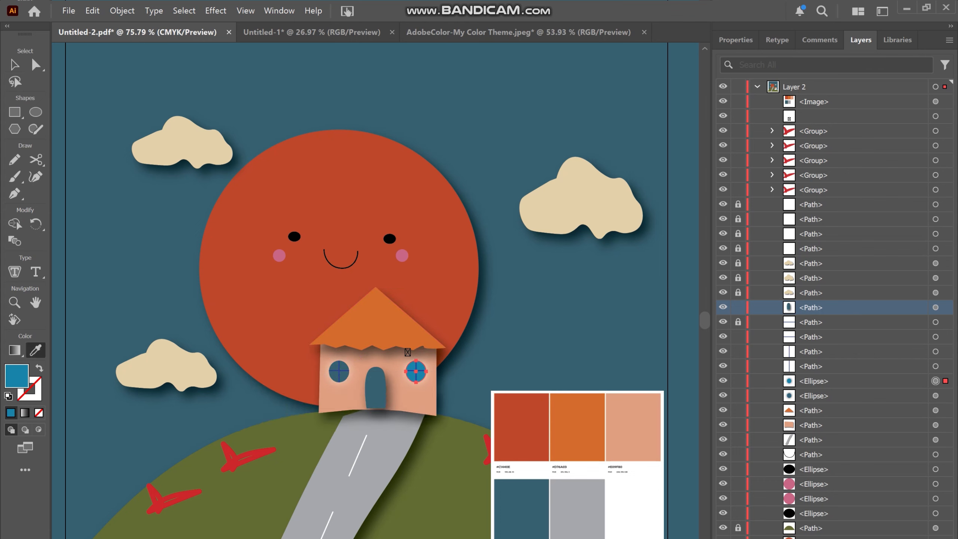
left_click(517, 504)
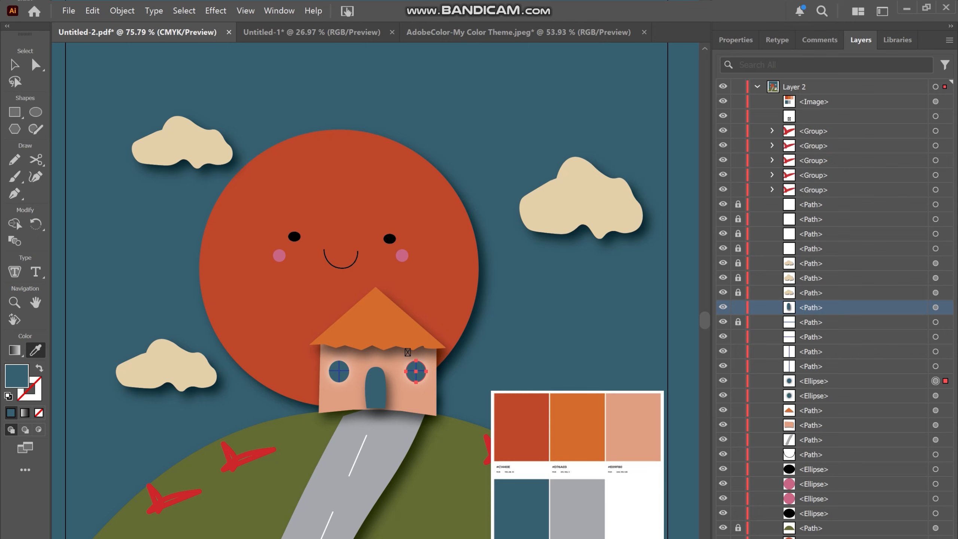
key("v")
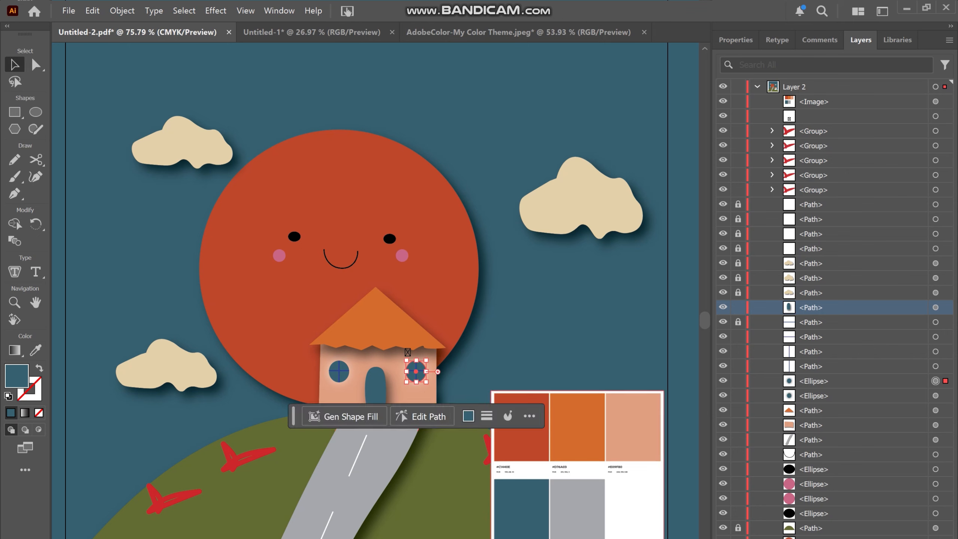
left_click(547, 320)
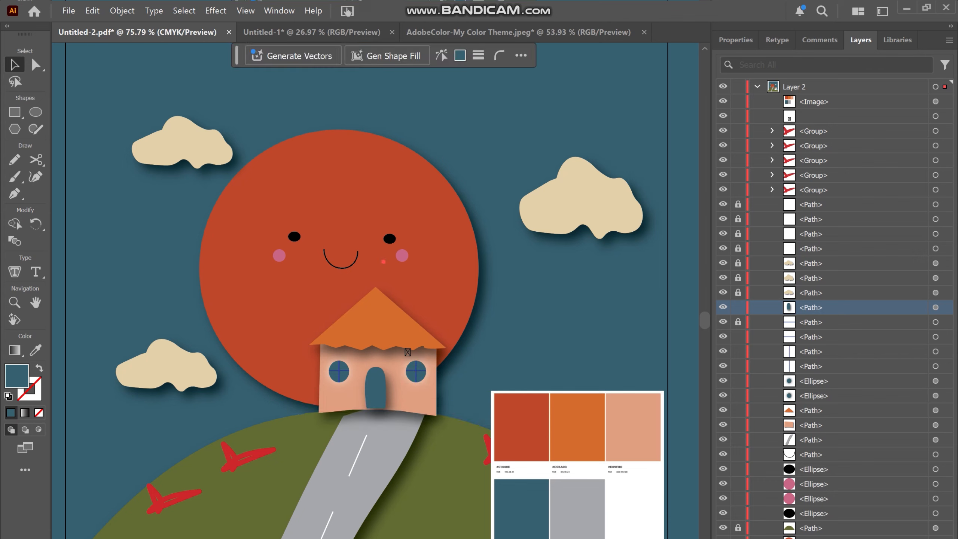
- Unlock the three cloud paths and recolor the cloud beside the house with white sampled from the palette image
left_click(738, 292)
left_click(738, 278)
left_click(738, 263)
left_click(166, 367)
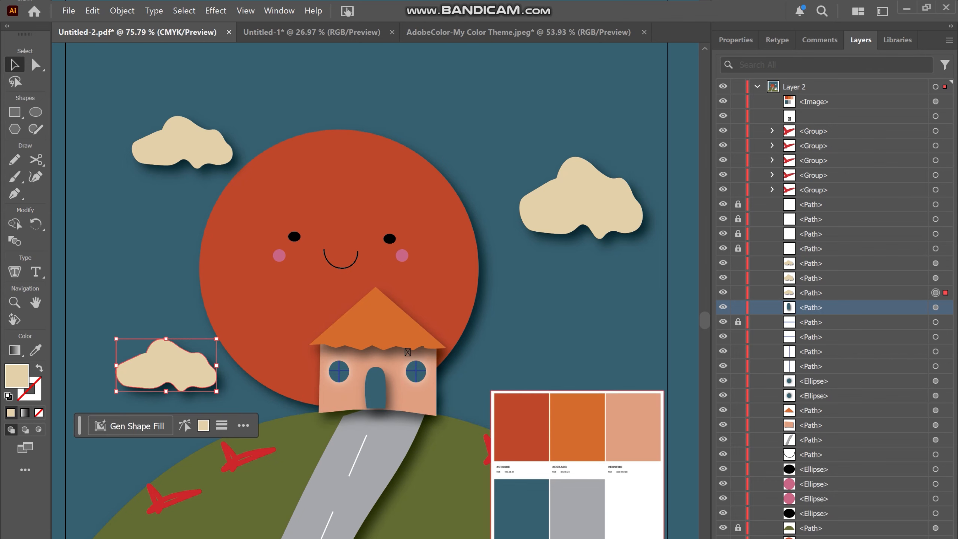
key("i")
left_click(632, 504)
- Recolor the two remaining clouds in the upper sky with the same white from the palette image
key("v")
left_click(181, 147)
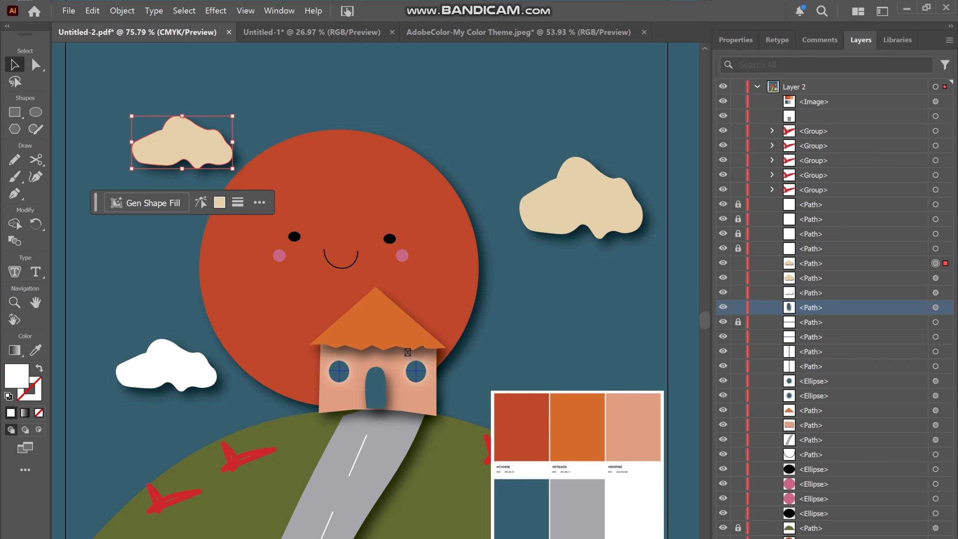
key("i")
left_click(632, 504)
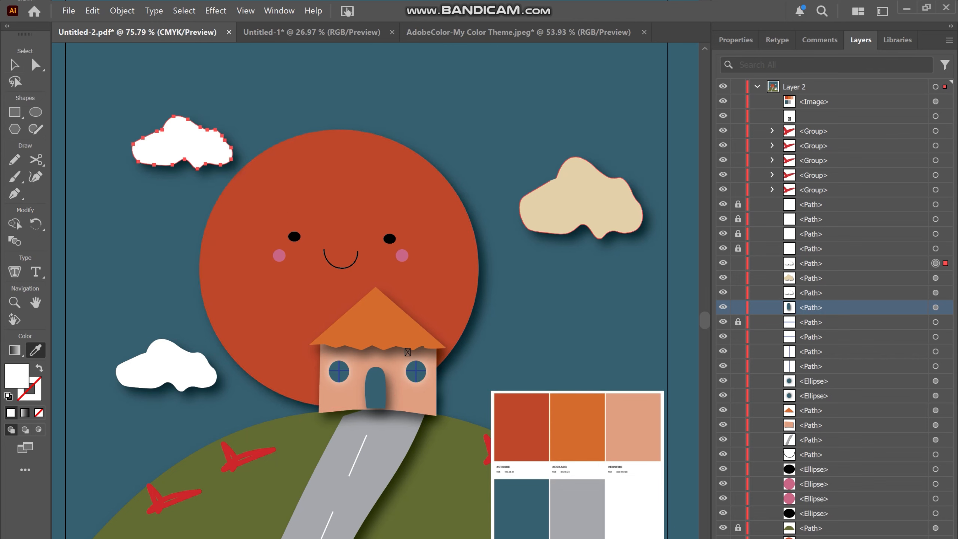
key("v")
left_click(576, 200)
key("i")
left_click(632, 504)
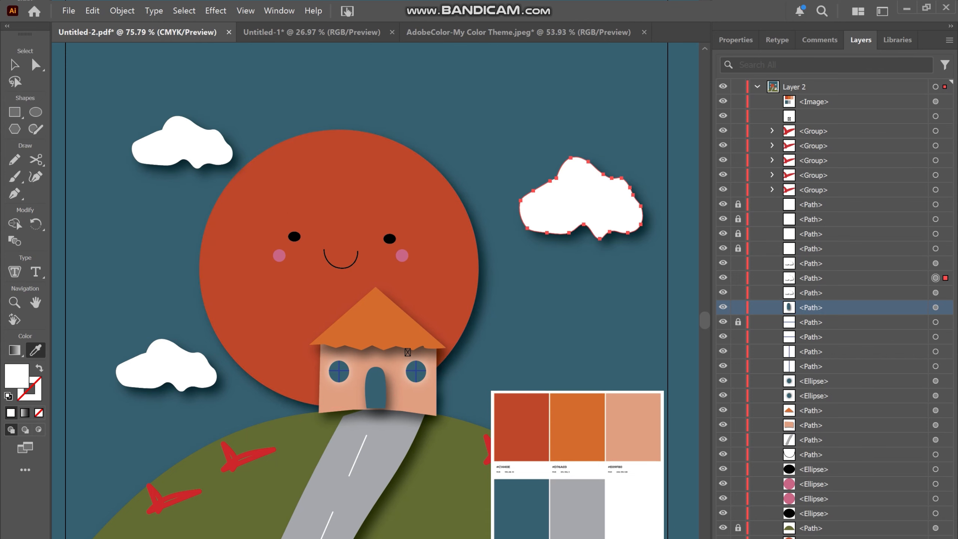
- Move the palette image toward the artboard's right edge, clear of the birds on the hill, and deselect it
key("v")
left_click(581, 351)
scroll(581, 350, "down", 5)
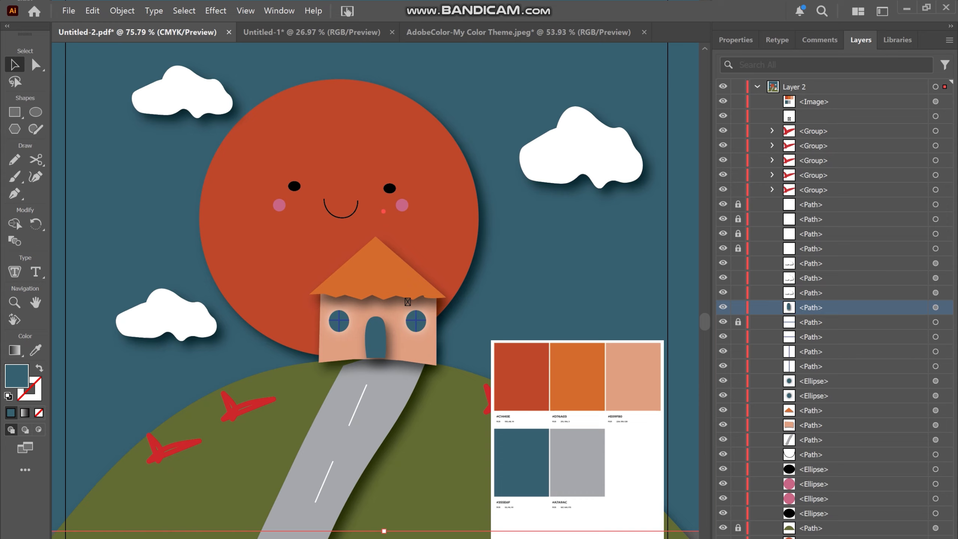
scroll(580, 351, "up", 1)
left_click_drag(559, 373, 649, 246)
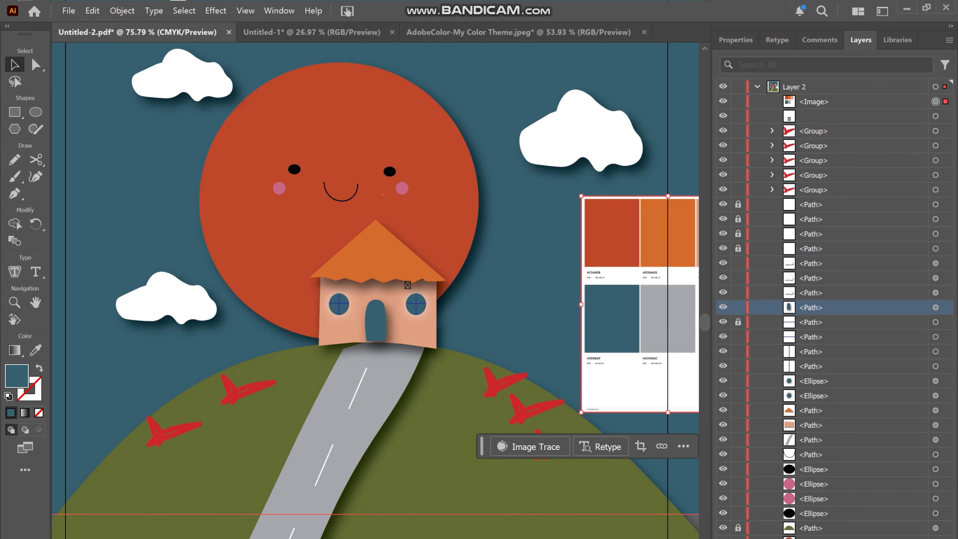
left_click(539, 271)
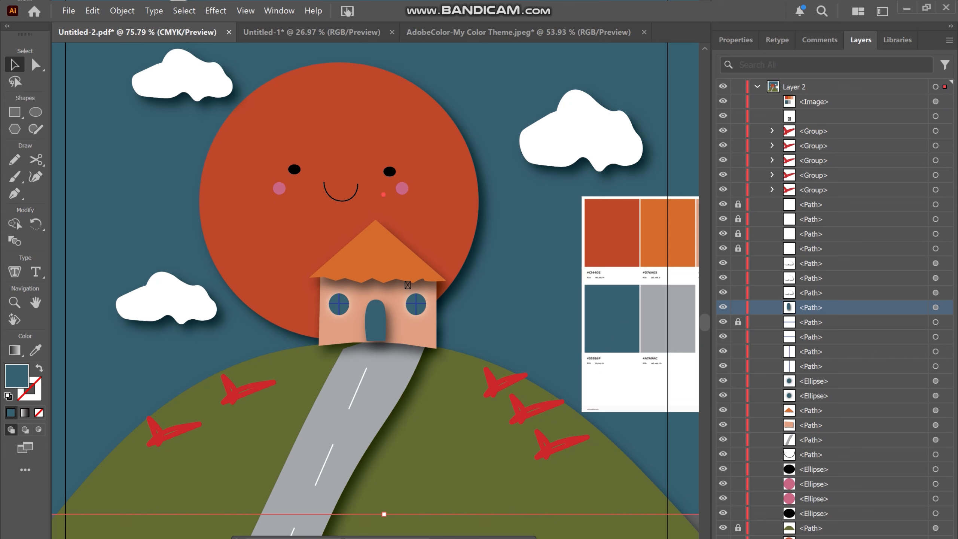
- Unlock the hill path and fill it with the dark green swatch
left_click(738, 528)
left_click(558, 486)
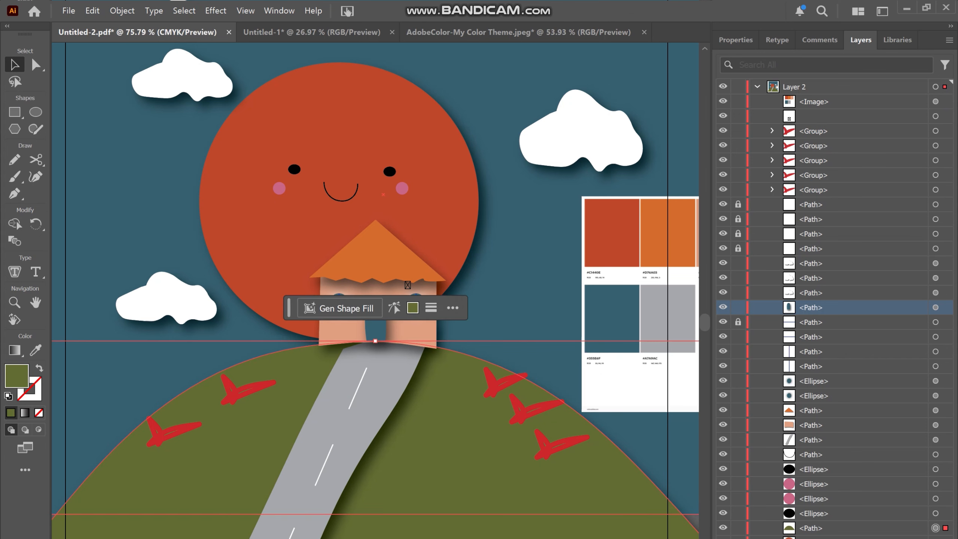
left_click(413, 308)
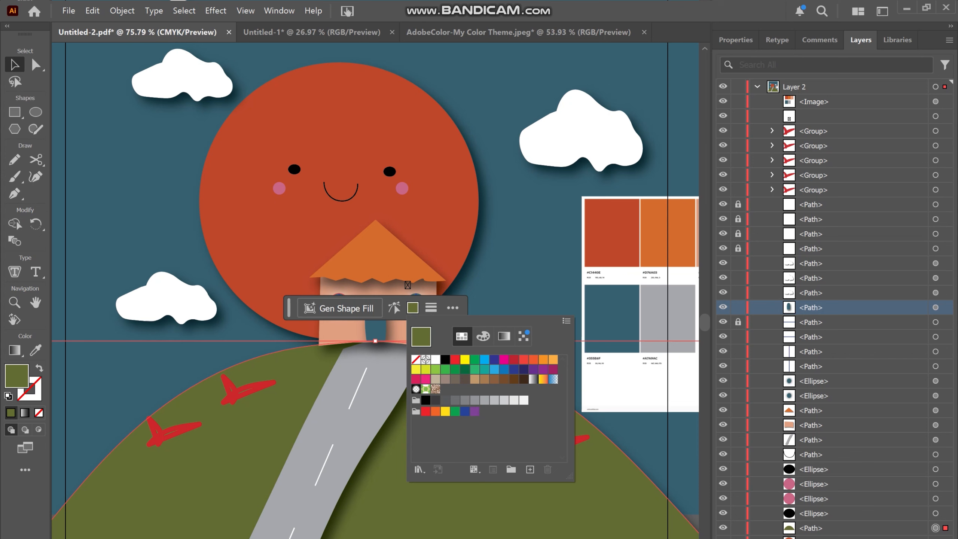
left_click(445, 369)
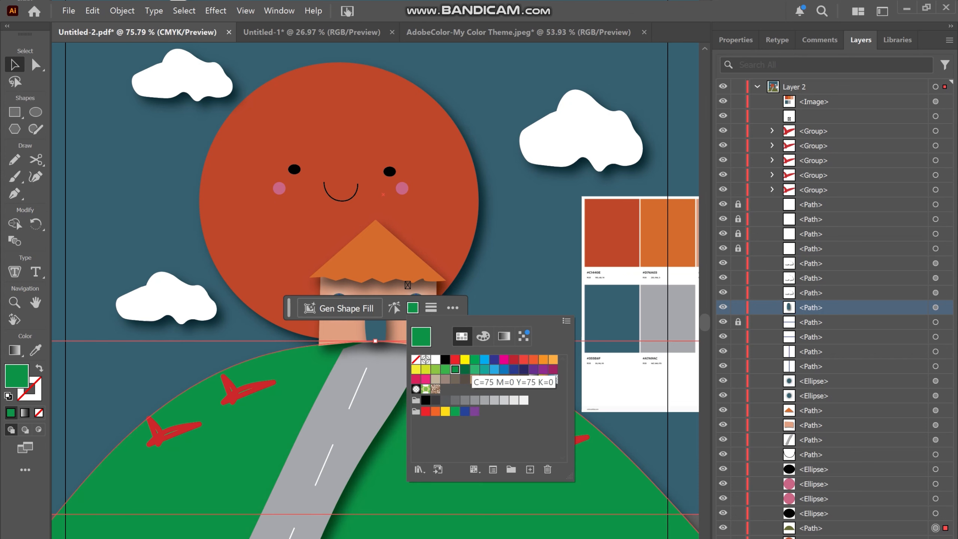
left_click(464, 369)
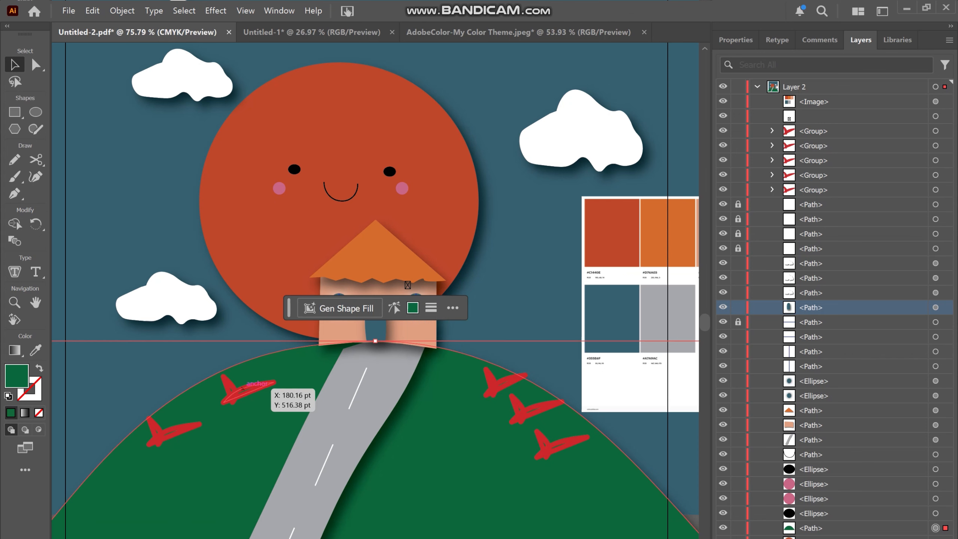
- Recolor the upper bird on the hill left of the road with the palette's red-orange swatch
left_click(242, 388)
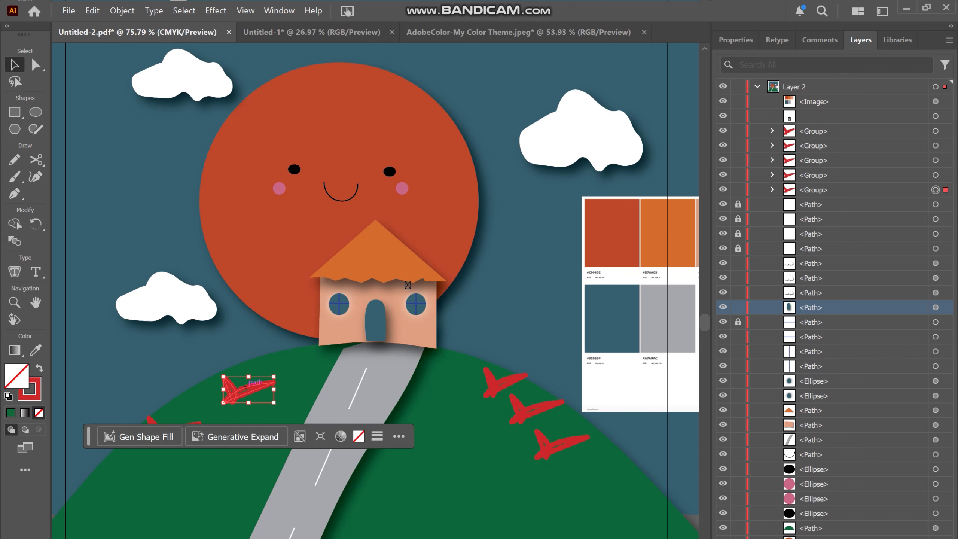
key("i")
left_click(611, 238)
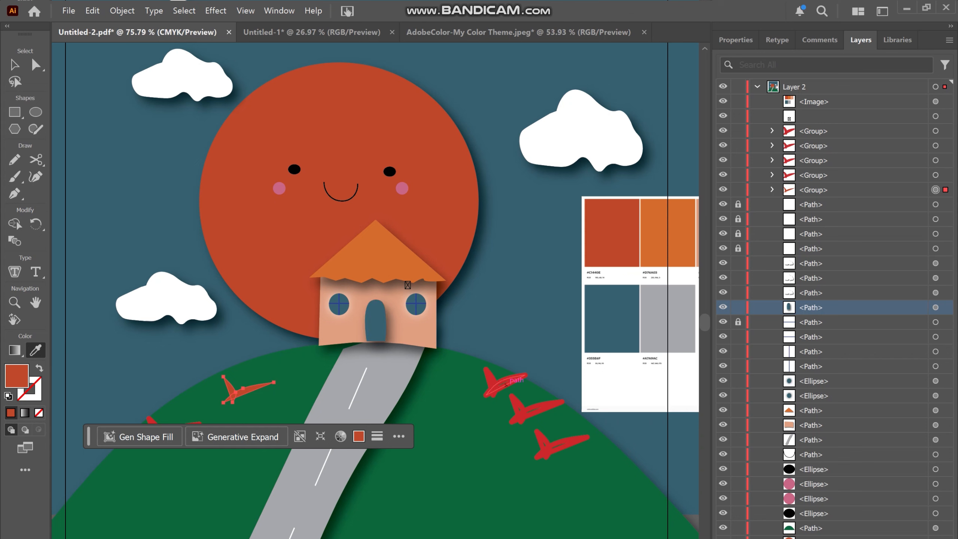
- Recolor the three birds on the hill right of the road with the palette's red-orange swatch
key("v")
left_click(507, 380)
key("i")
left_click(611, 232)
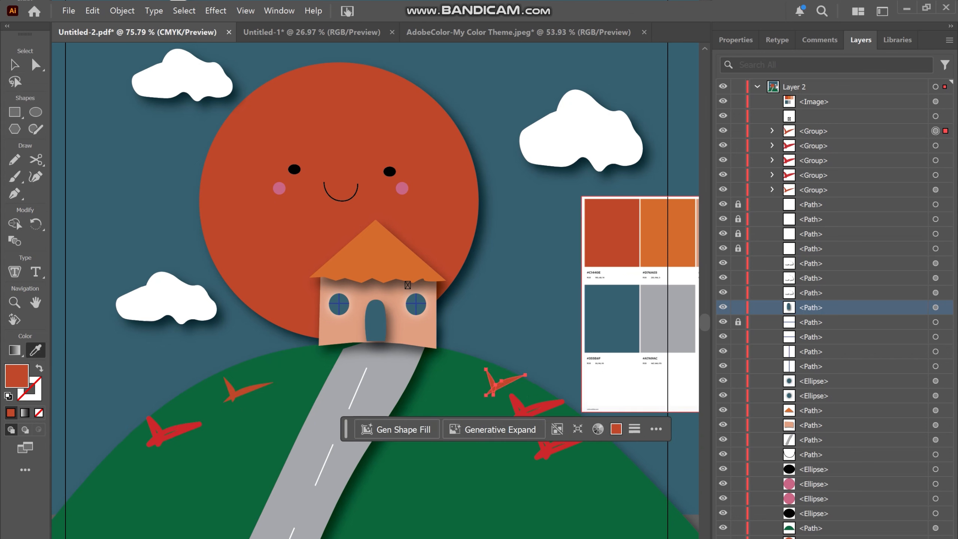
key("v")
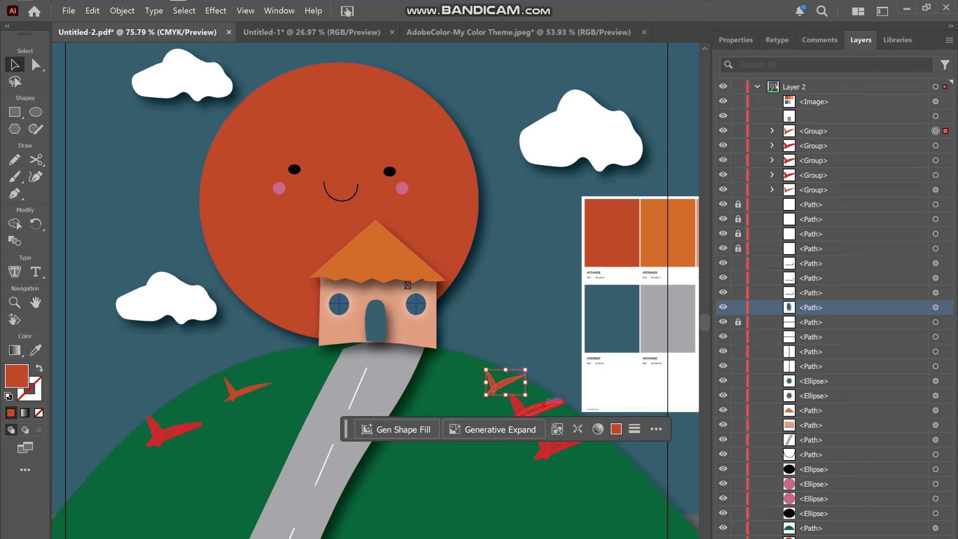
left_click(535, 406)
key("i")
left_click(610, 232)
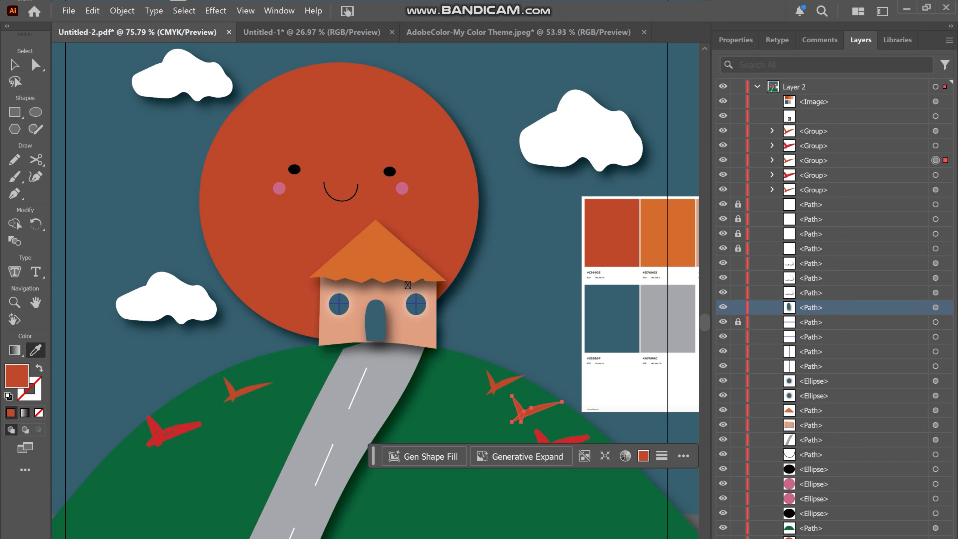
key("v")
left_click(552, 443)
left_click(611, 232)
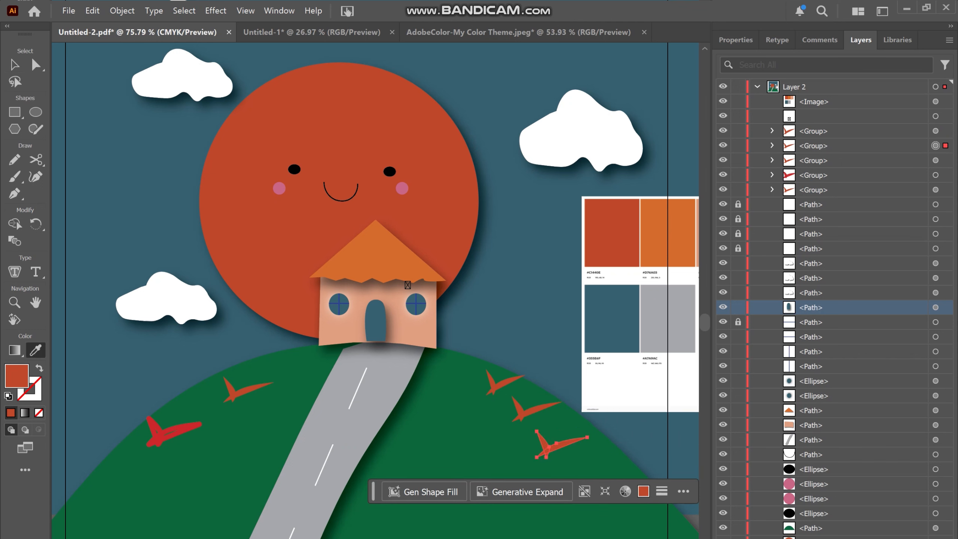
- Recolor the remaining lower bird left of the road with the palette's red-orange swatch
key("v")
left_click(166, 430)
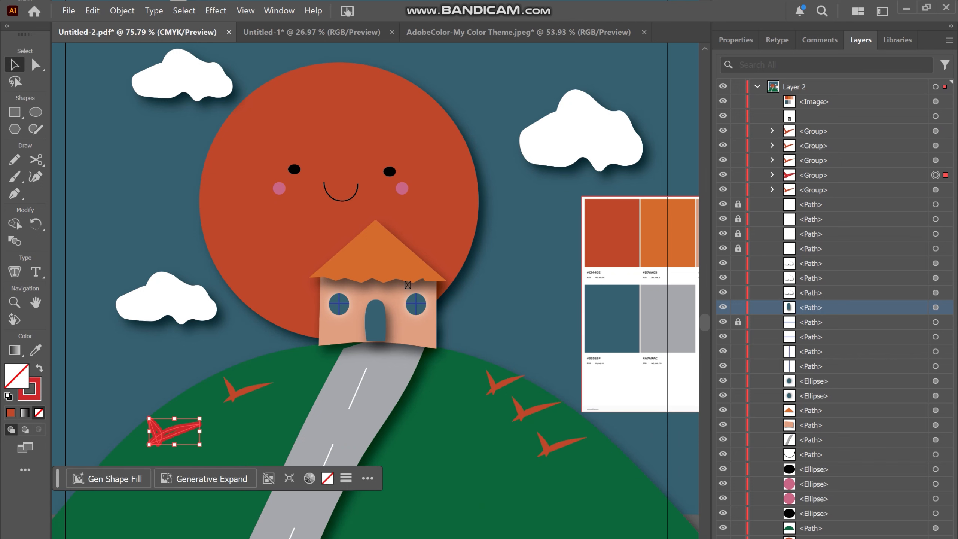
key("i")
left_click(611, 232)
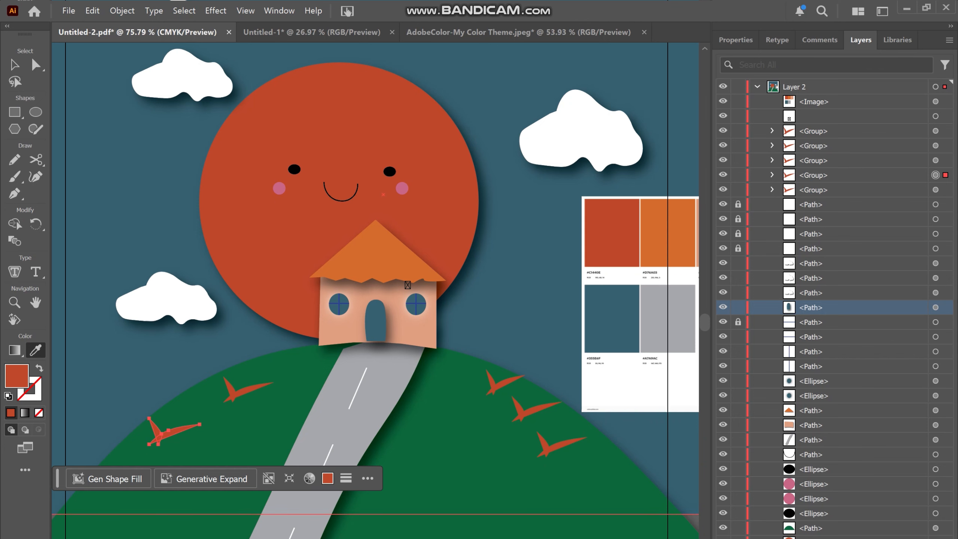
scroll(640, 286, "down", 1)
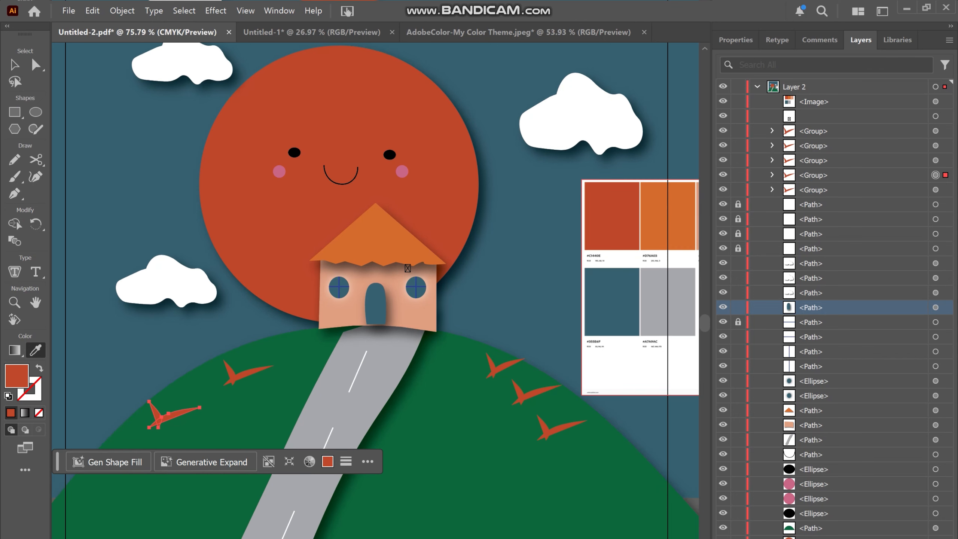
- Collapse Layer 2, delete the palette image from the artwork, and leave the layer locked
left_click(738, 87)
left_click(757, 86)
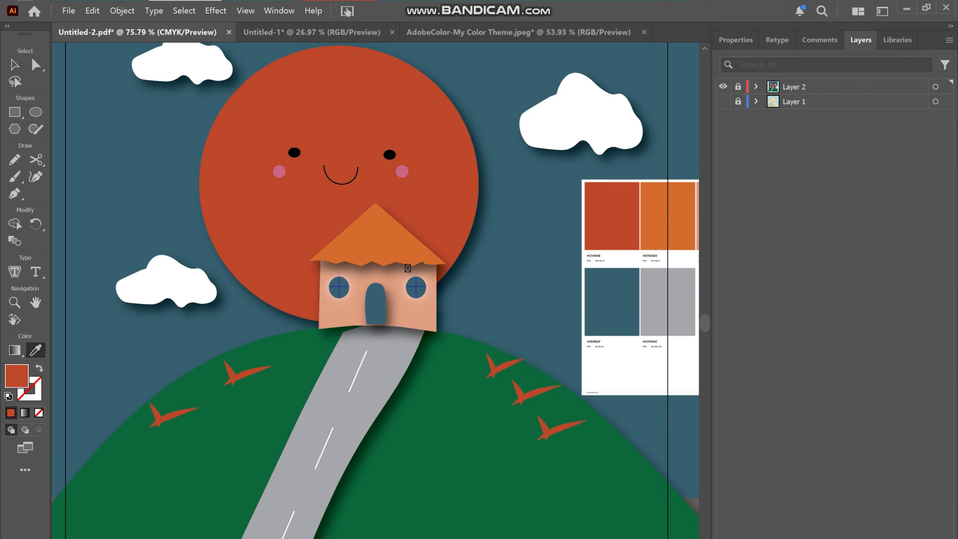
key("v")
left_click(738, 86)
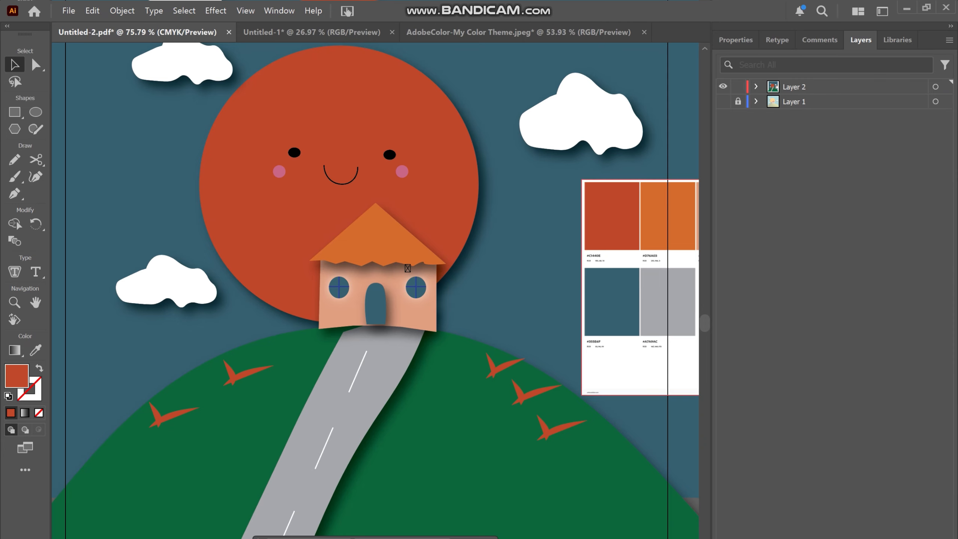
left_click(637, 290)
key("Delete")
left_click(738, 87)
- Review the recolored house, sun, clouds and hill at 100% zoom
scroll(376, 290, "down", 1)
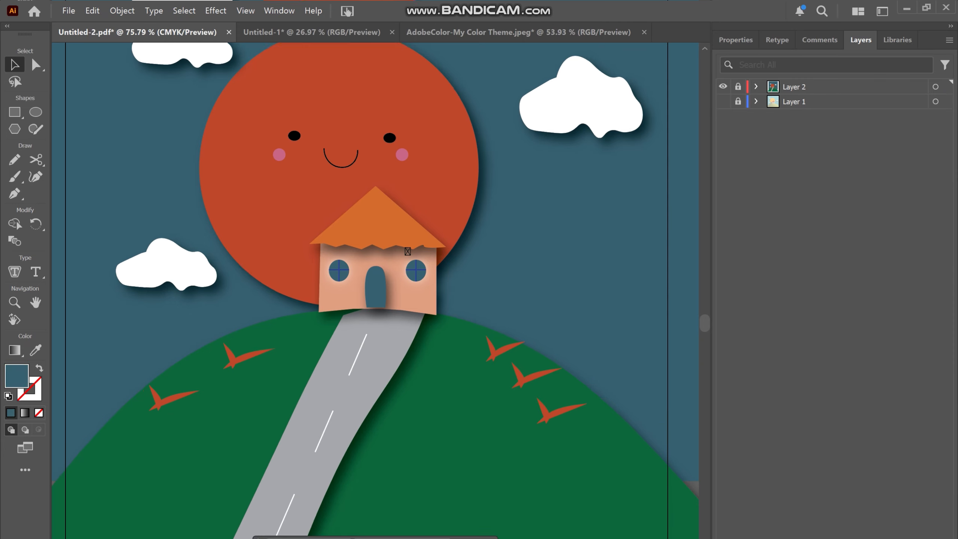
scroll(375, 290, "up", 3)
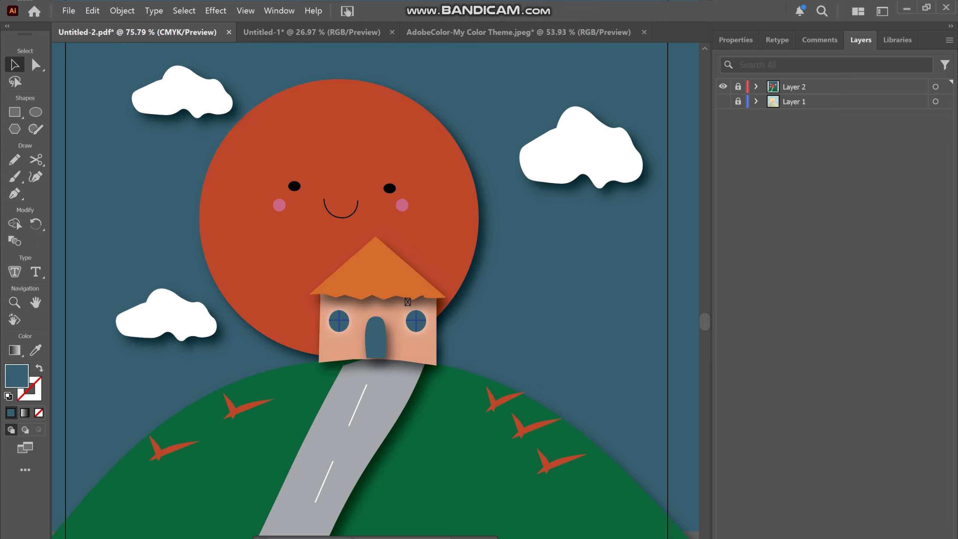
scroll(407, 301, "up", 6)
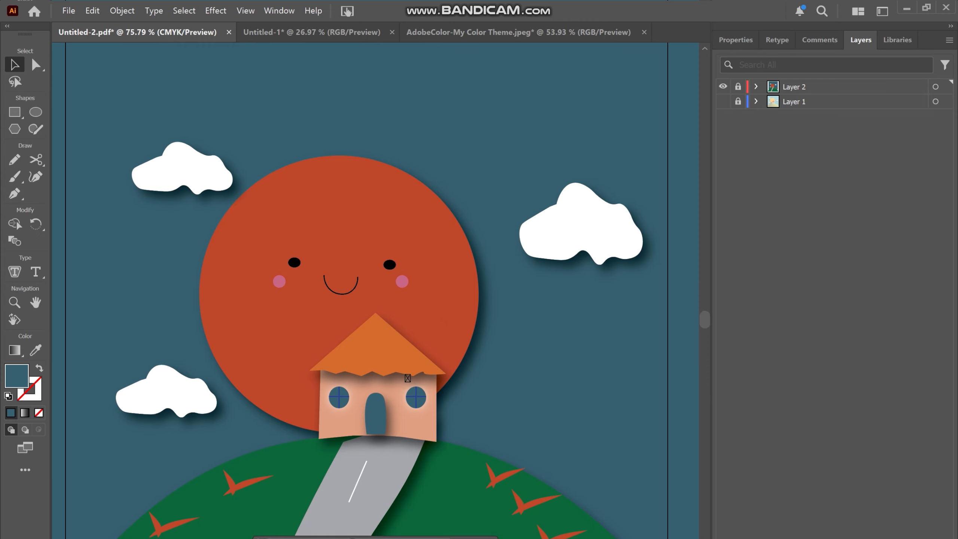
double_click(14, 302)
scroll(376, 291, "left", 10)
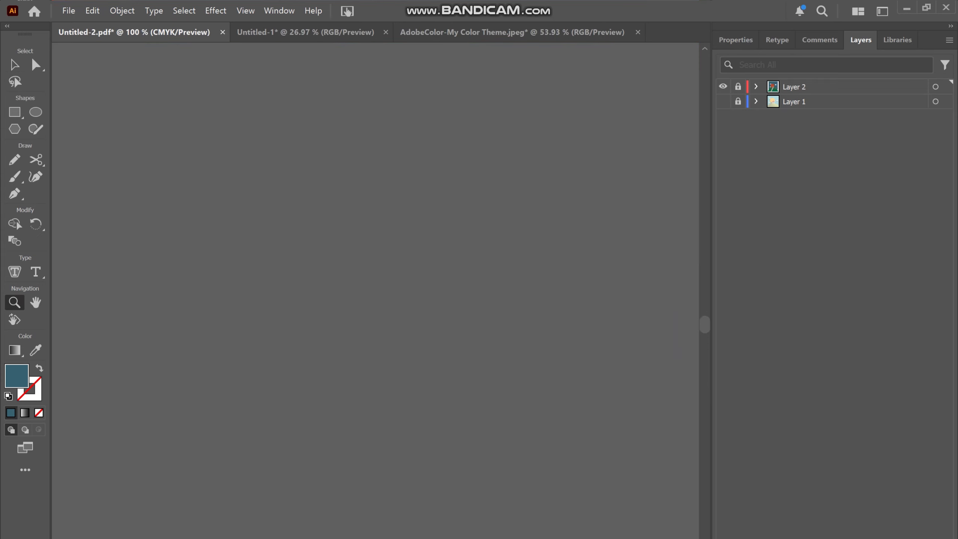
scroll(375, 290, "up", 1)
scroll(375, 291, "up", 6)
scroll(376, 290, "left", 10)
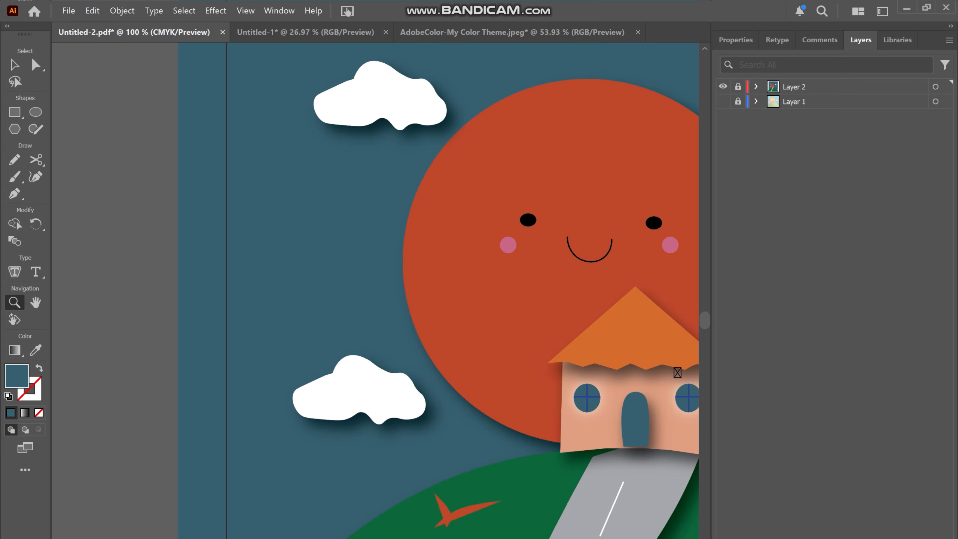
scroll(375, 290, "right", 15)
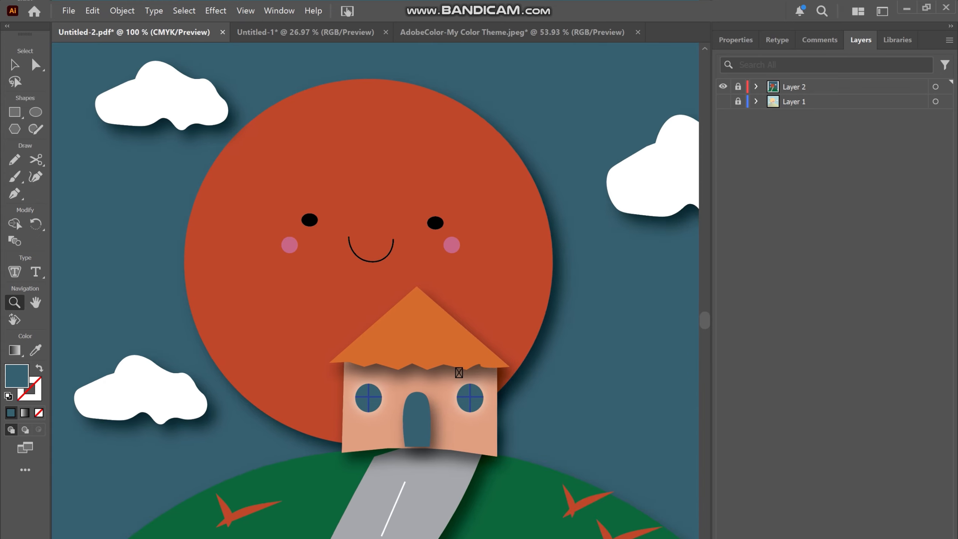